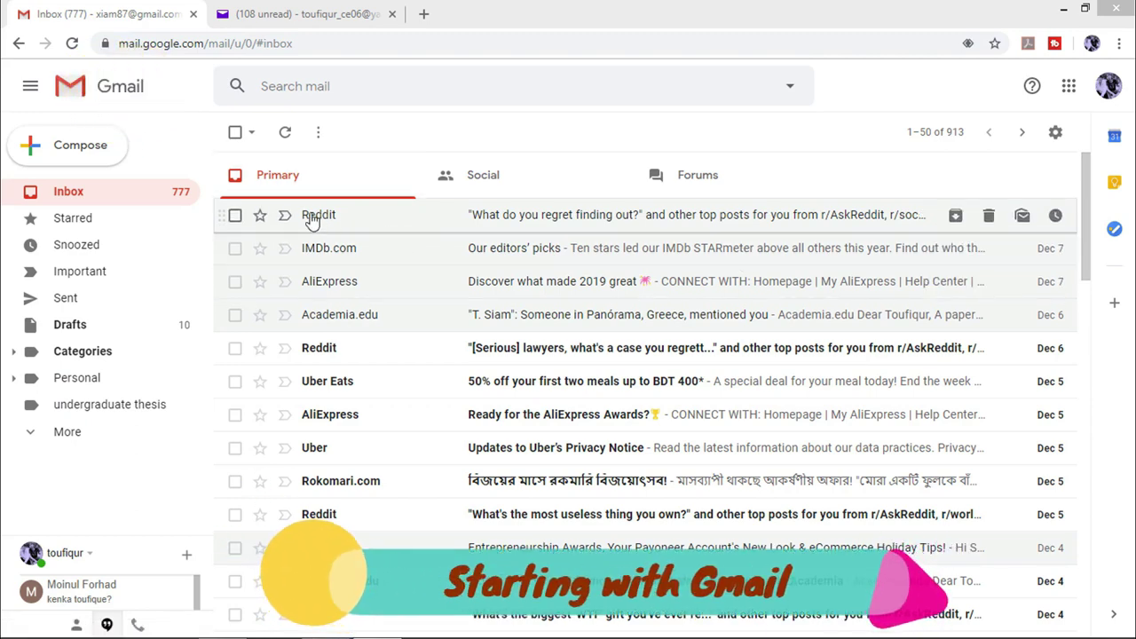
- Open the Reddit email 'What do you regret finding out?' and show its More actions menu
{"action": "left_click", "coordinate": [598, 224]}
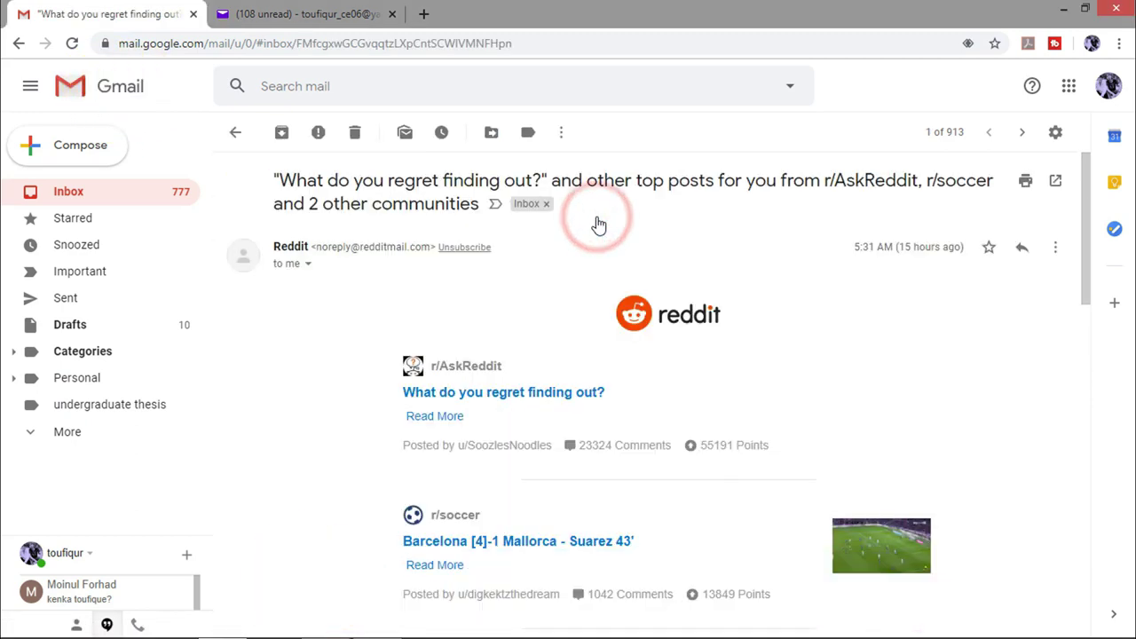
{"action": "left_click", "coordinate": [562, 134]}
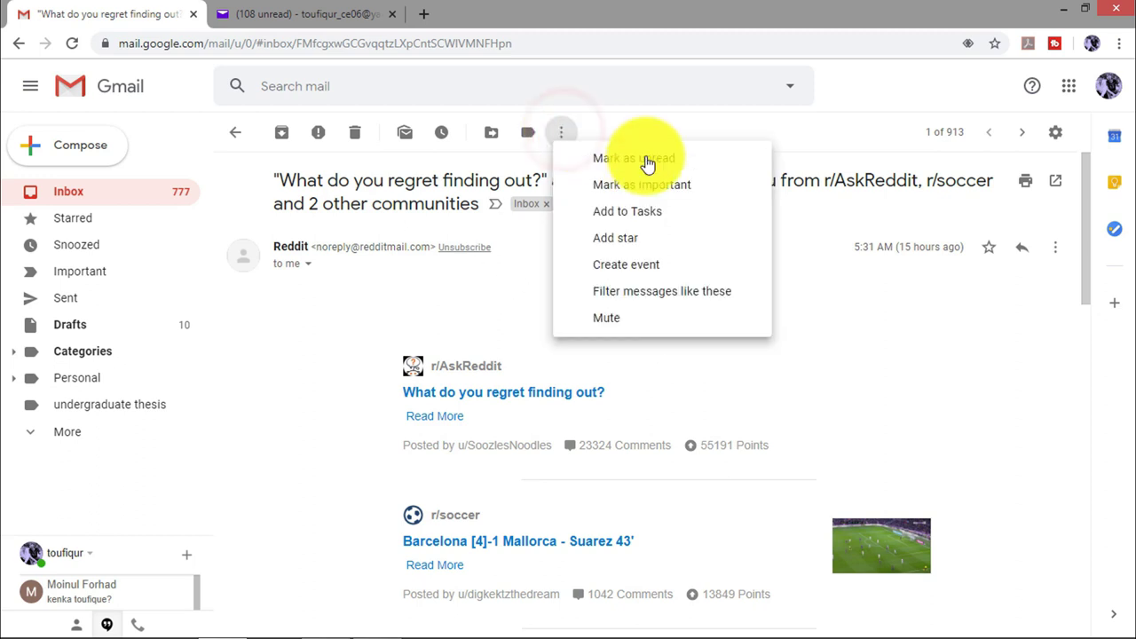
- List all mail from the Reddit sender via Filter messages like these and Search
{"action": "left_click", "coordinate": [657, 296]}
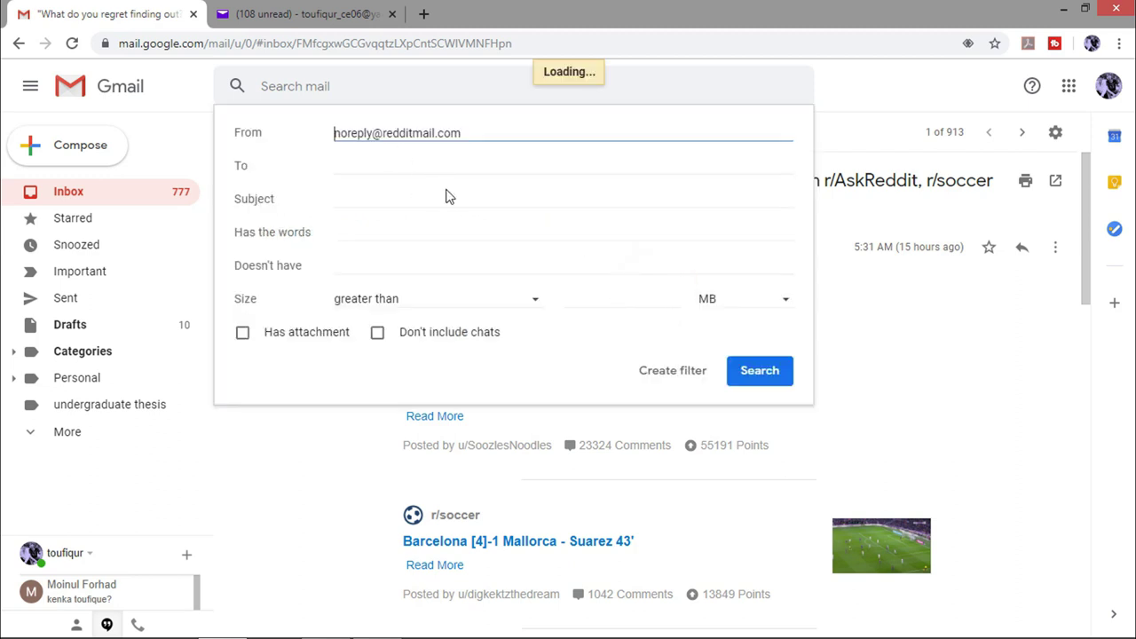
{"action": "left_click", "coordinate": [761, 371]}
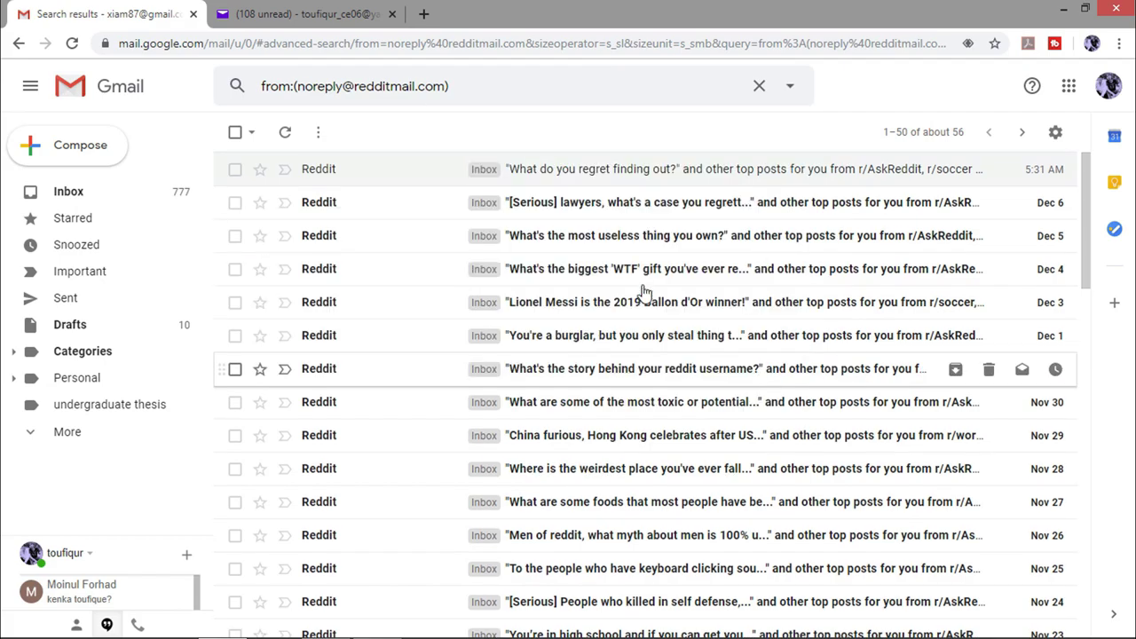
{"action": "scroll", "coordinate": [364, 413], "scroll_direction": "down", "scroll_amount": 1}
{"action": "scroll", "coordinate": [364, 413], "scroll_direction": "down", "scroll_amount": 10}
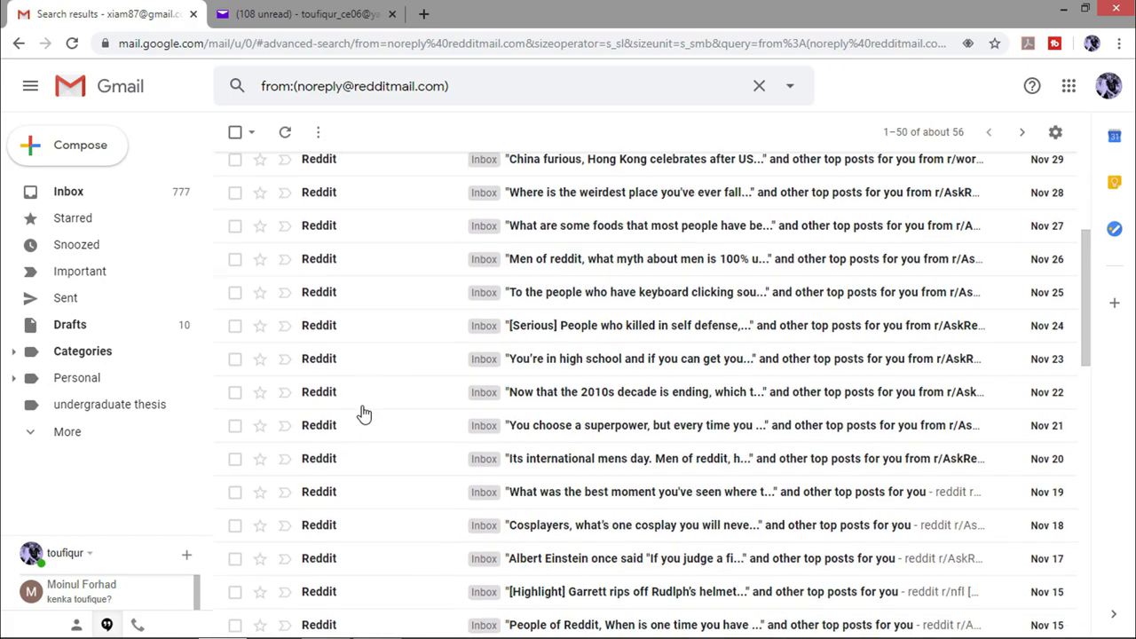
{"action": "scroll", "coordinate": [363, 413], "scroll_direction": "up", "scroll_amount": 10}
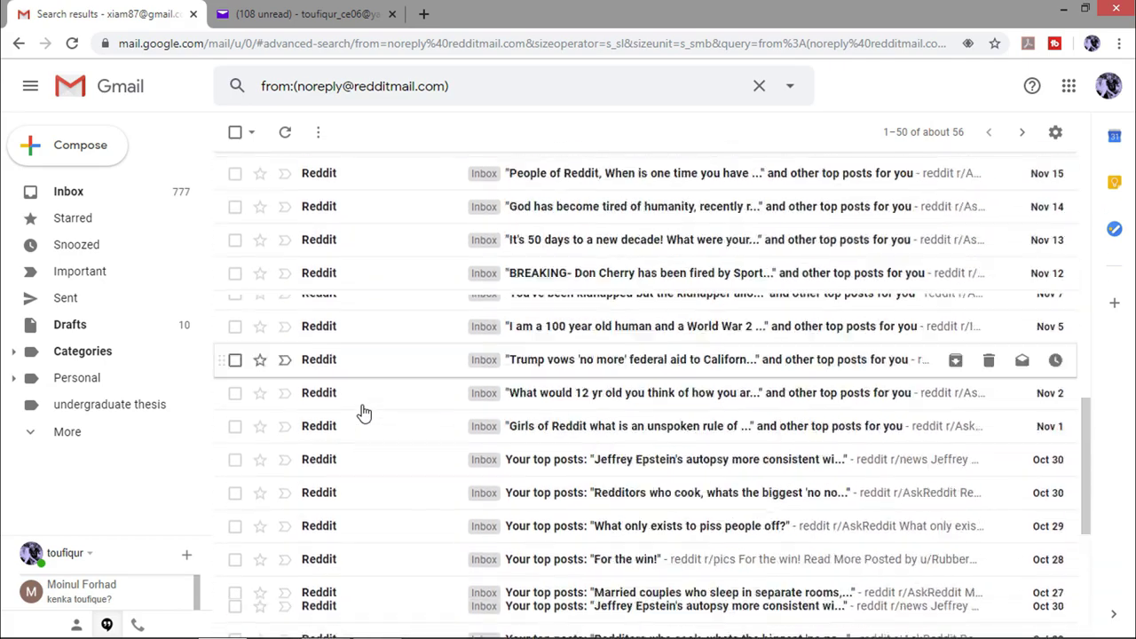
- Select all Reddit results and open a filter prefilled with the Reddit sender
{"action": "left_click", "coordinate": [234, 131]}
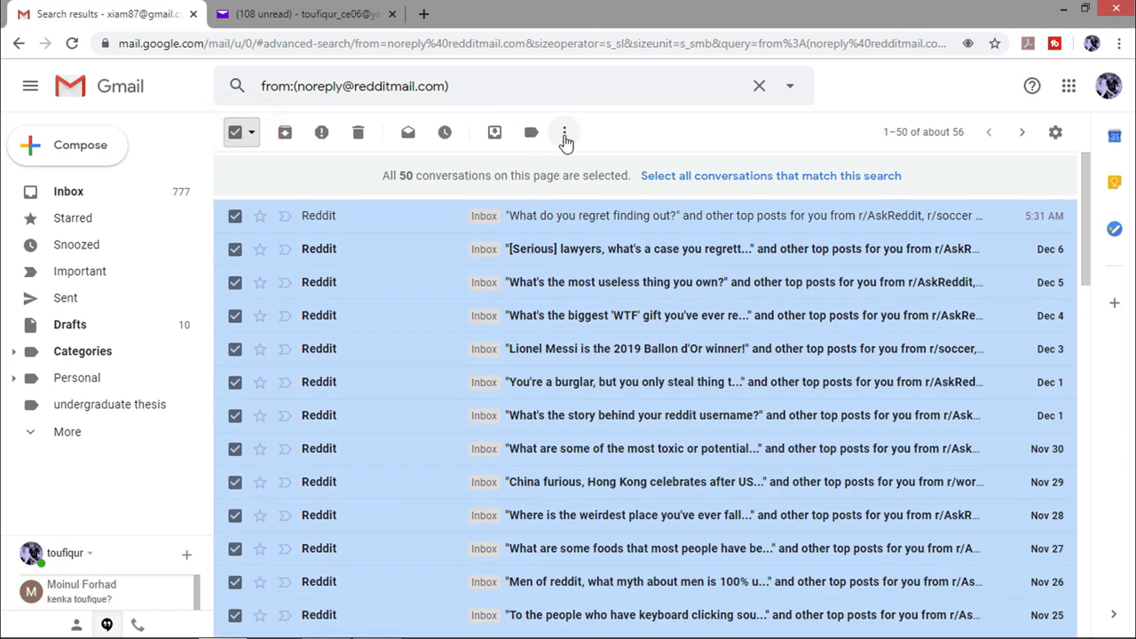
{"action": "left_click", "coordinate": [564, 134]}
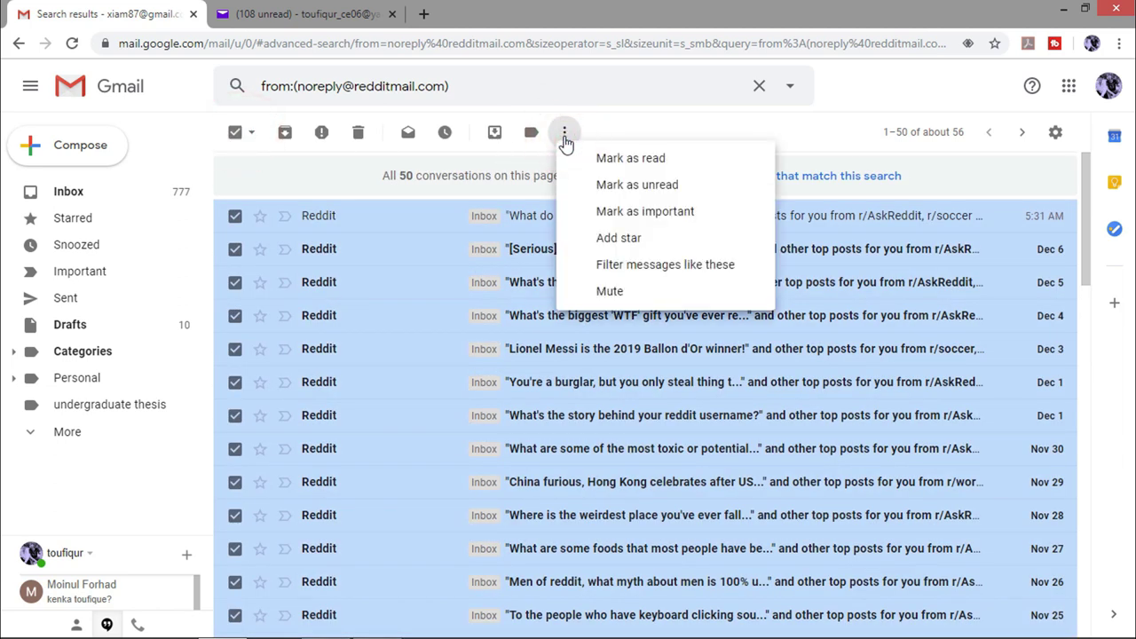
{"action": "left_click", "coordinate": [650, 266]}
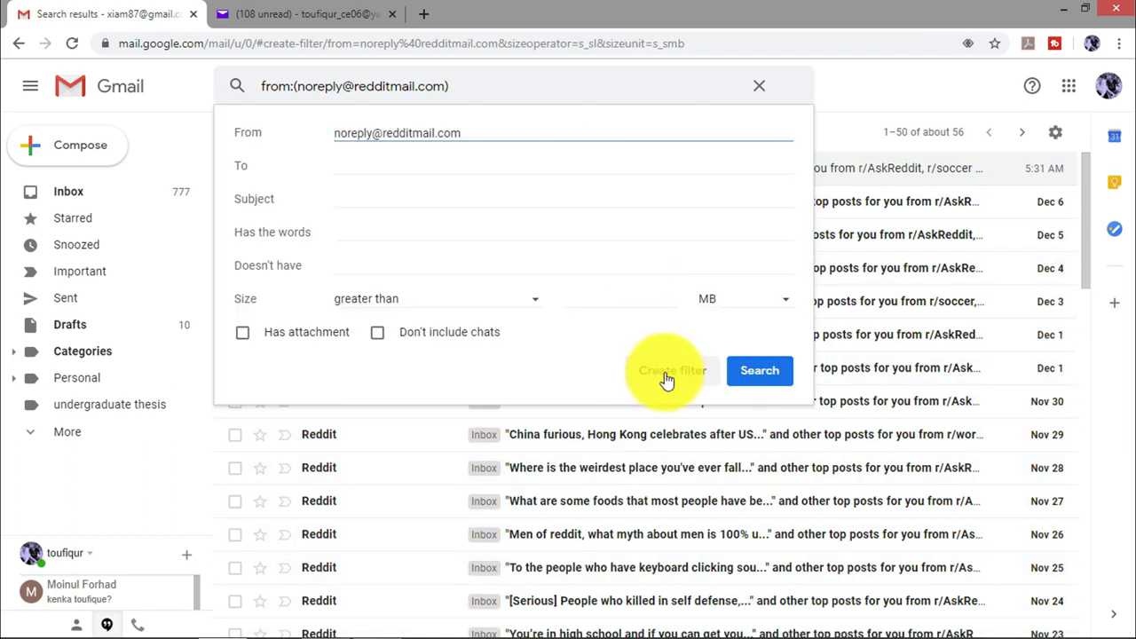
- Make the filter skip the Inbox and apply a newly created label named Reddit
{"action": "left_click", "coordinate": [670, 373]}
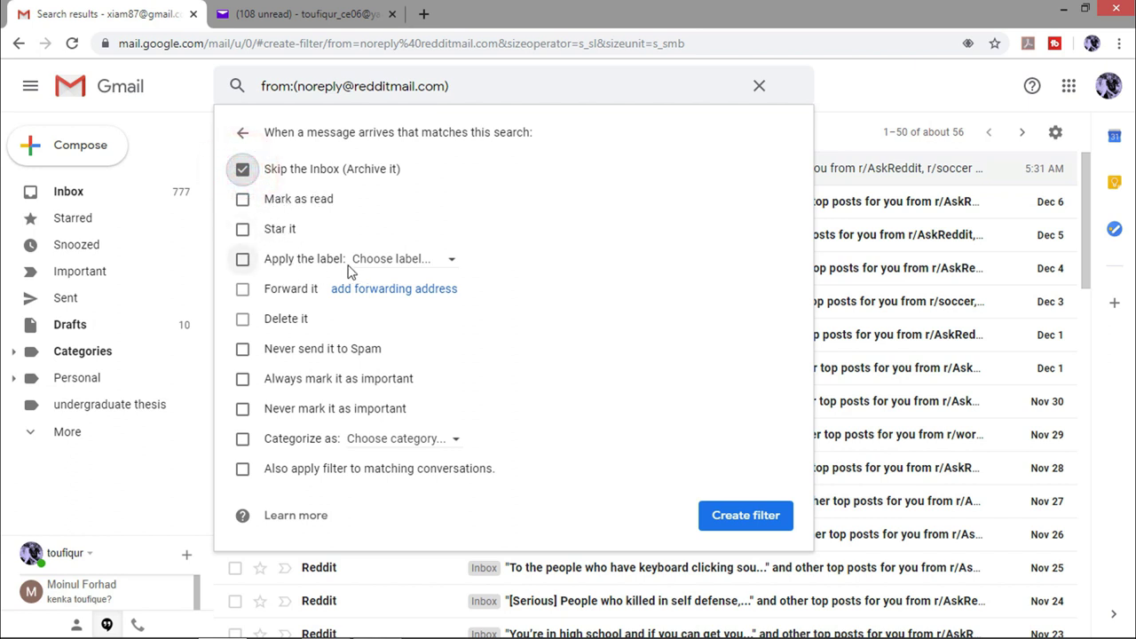
{"action": "left_click", "coordinate": [451, 261]}
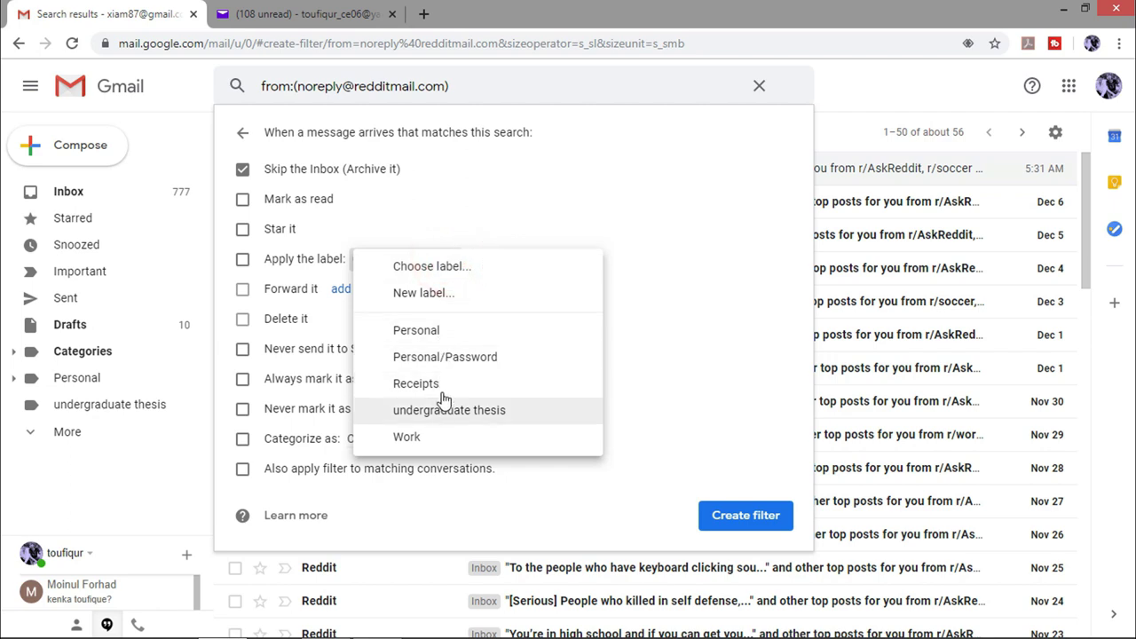
{"action": "left_click", "coordinate": [426, 292]}
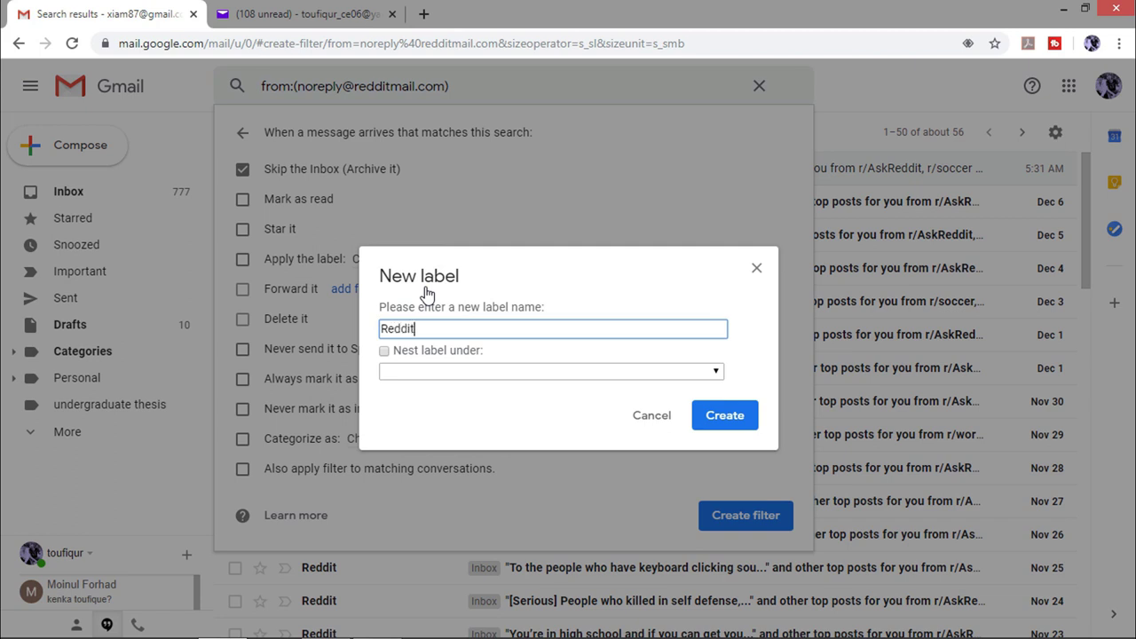
{"action": "left_click", "coordinate": [730, 427]}
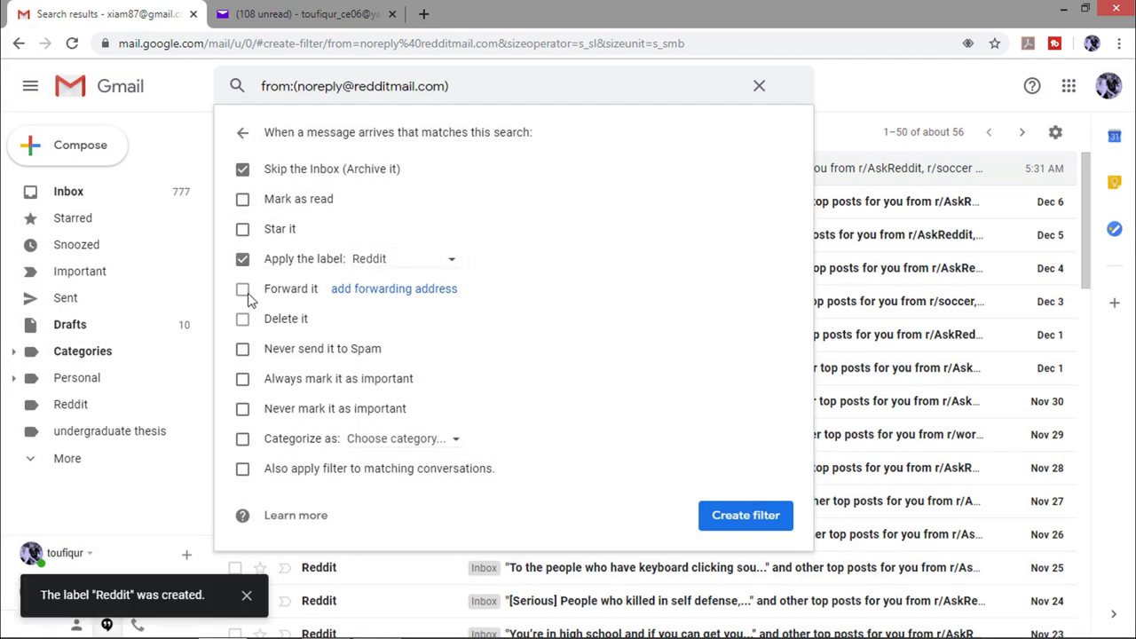
- Enable Never send it to Spam and apply to existing conversations, then create the filter and reload
{"action": "left_click", "coordinate": [242, 350]}
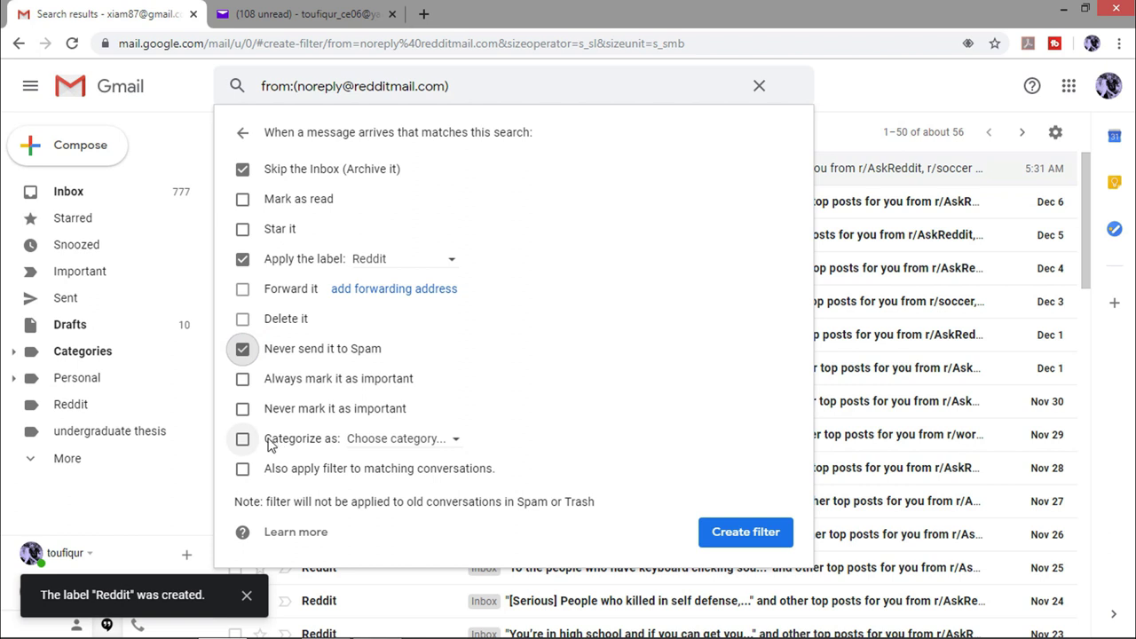
{"action": "left_click", "coordinate": [426, 439]}
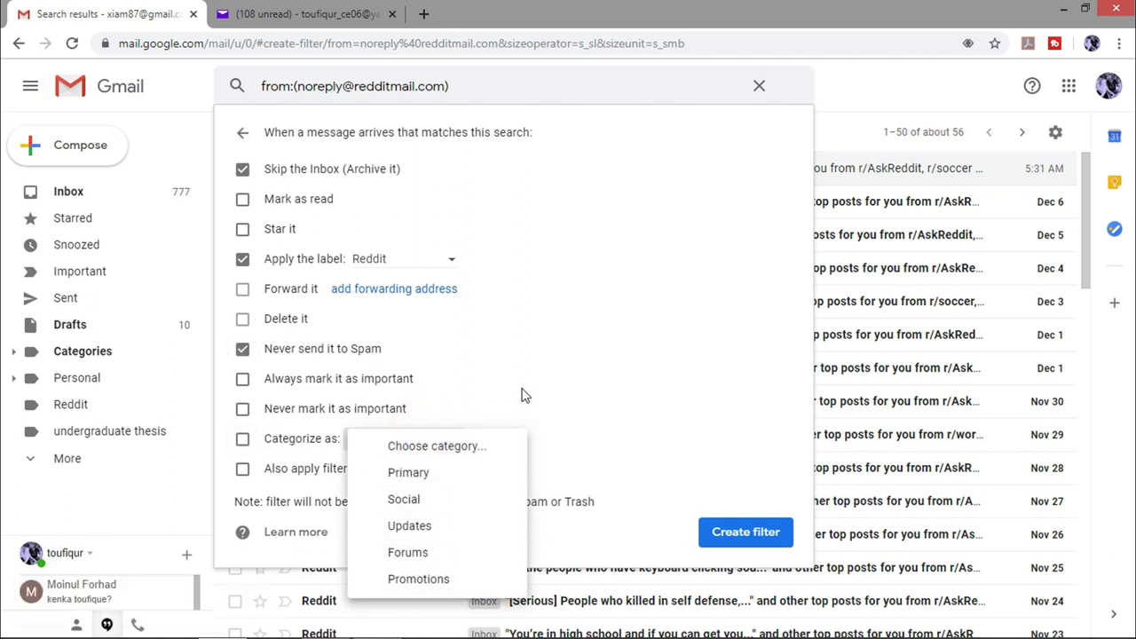
{"action": "left_click", "coordinate": [530, 381]}
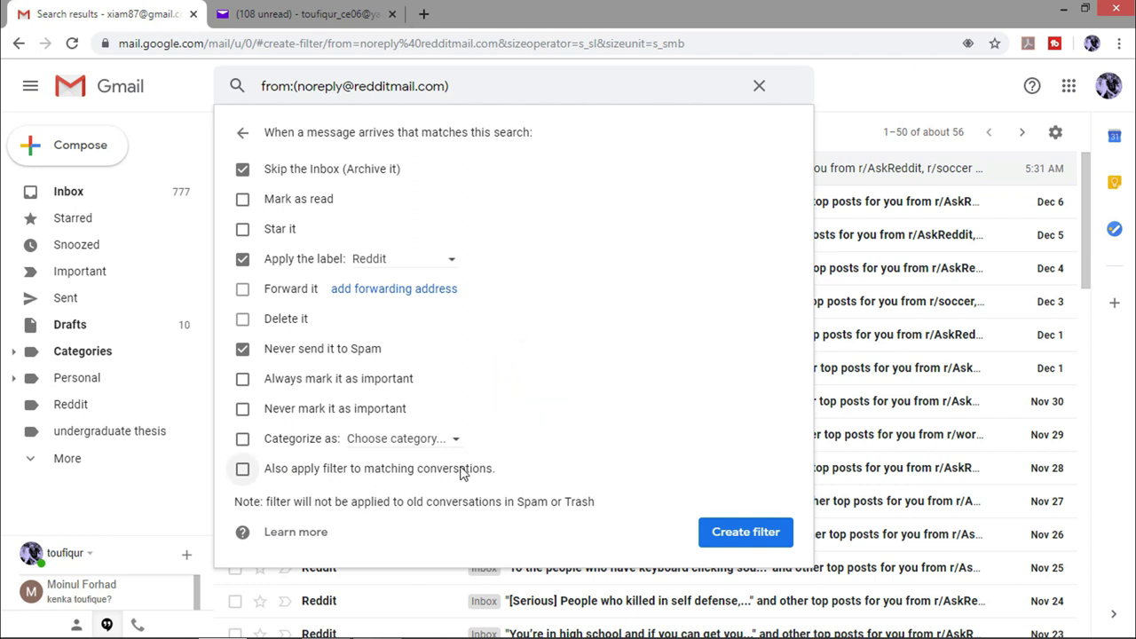
{"action": "left_click", "coordinate": [244, 469]}
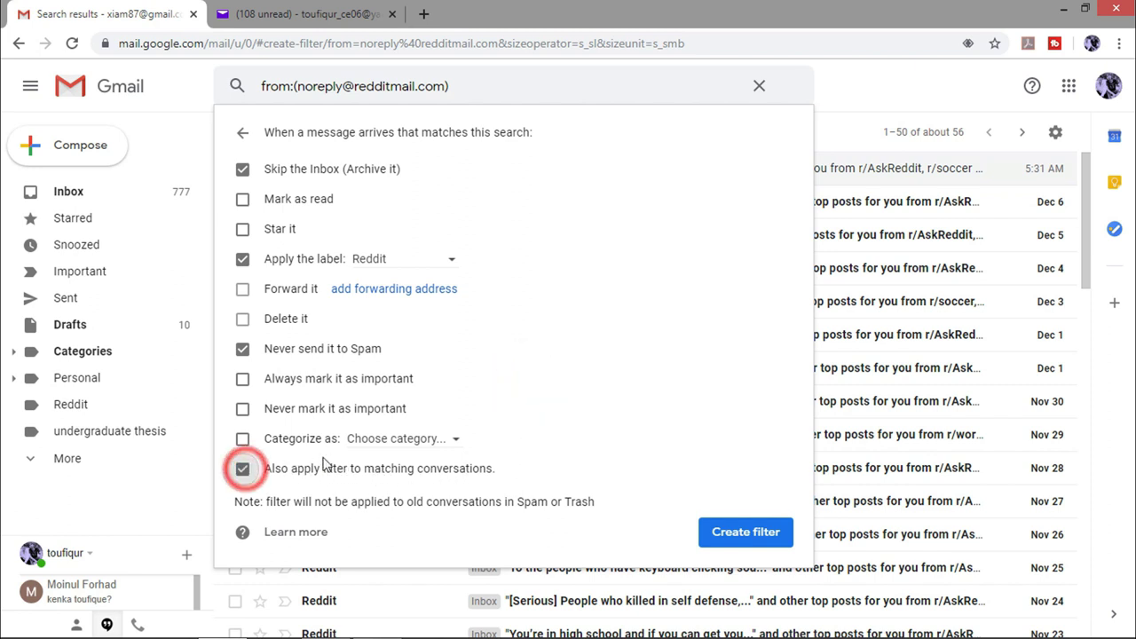
{"action": "left_click", "coordinate": [746, 533]}
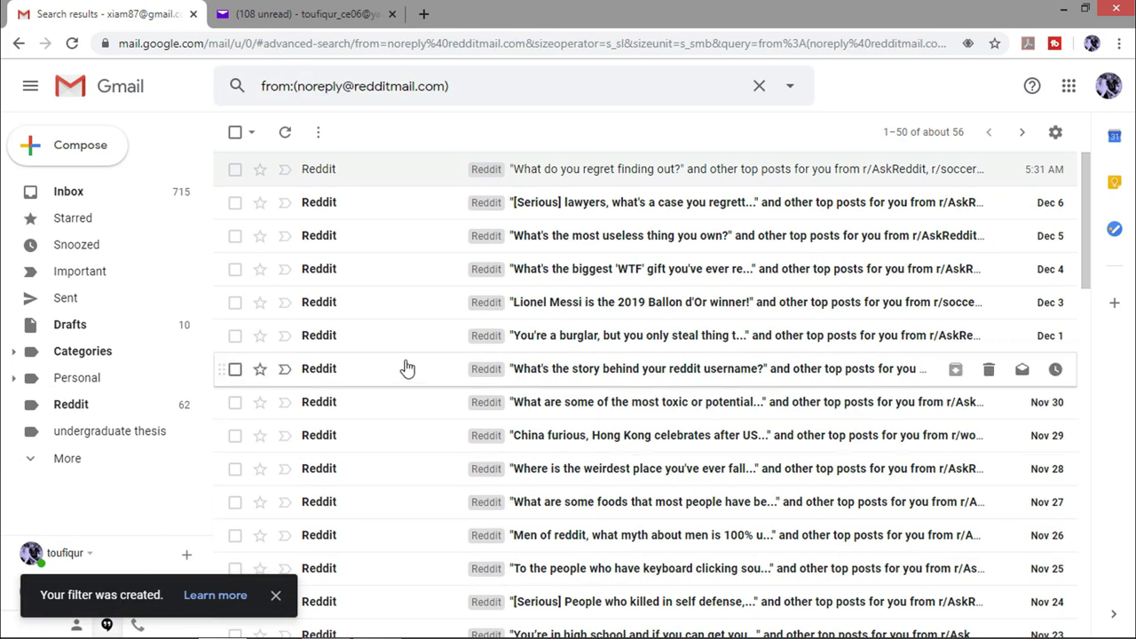
{"action": "left_click", "coordinate": [73, 42]}
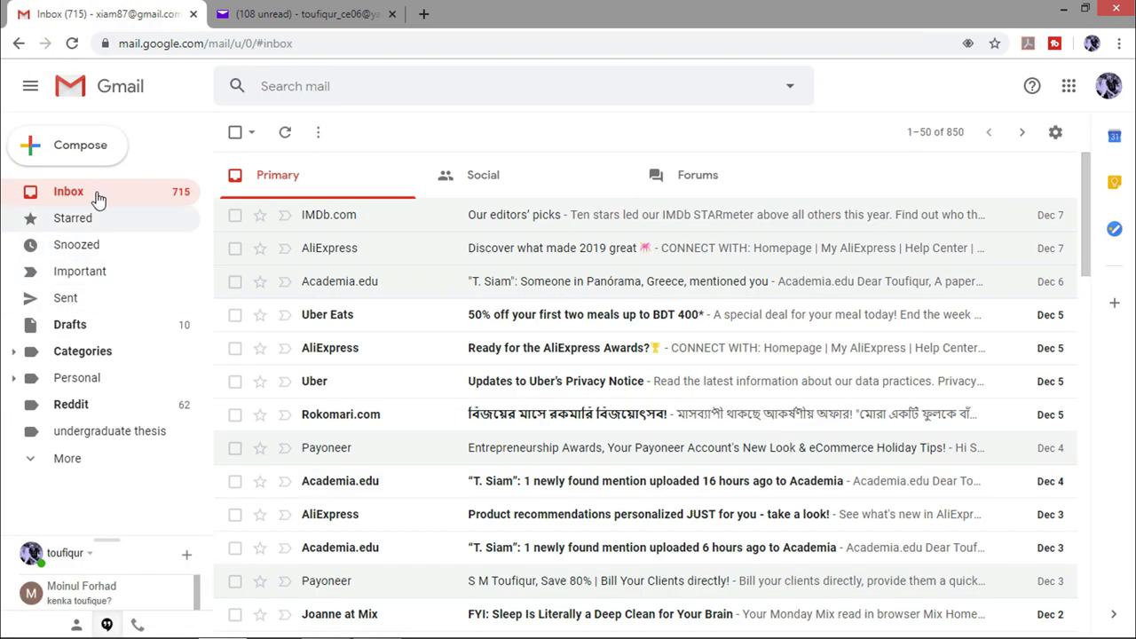
- Confirm Reddit mail is gone from the Inbox and listed under the Reddit label, then return
{"action": "left_click", "coordinate": [92, 193]}
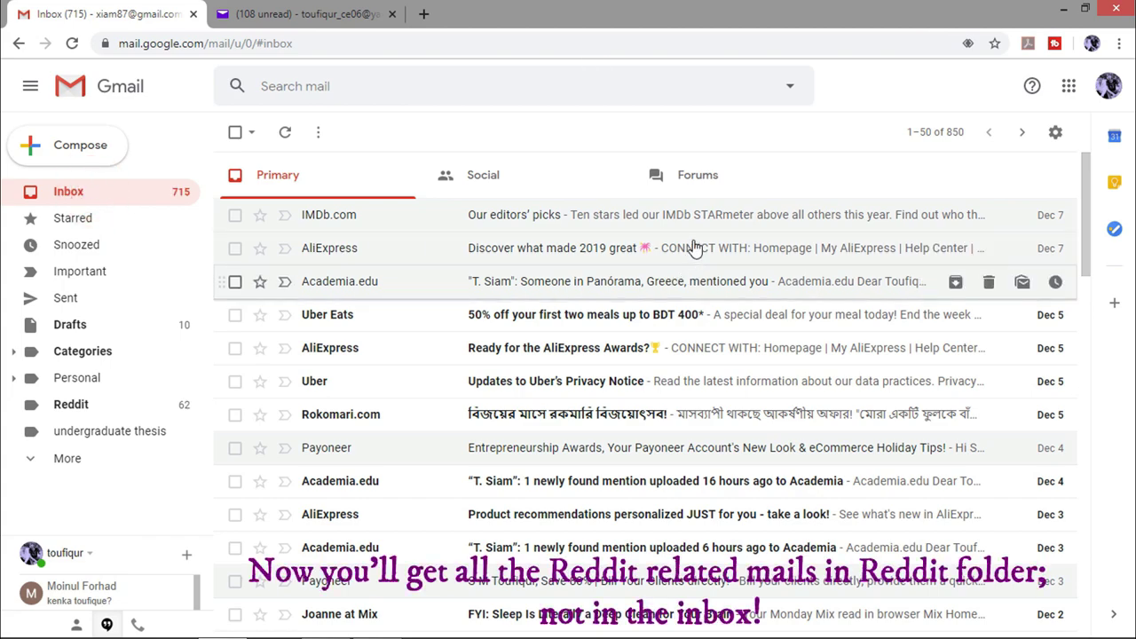
{"action": "scroll", "coordinate": [565, 482], "scroll_direction": "down", "scroll_amount": 3}
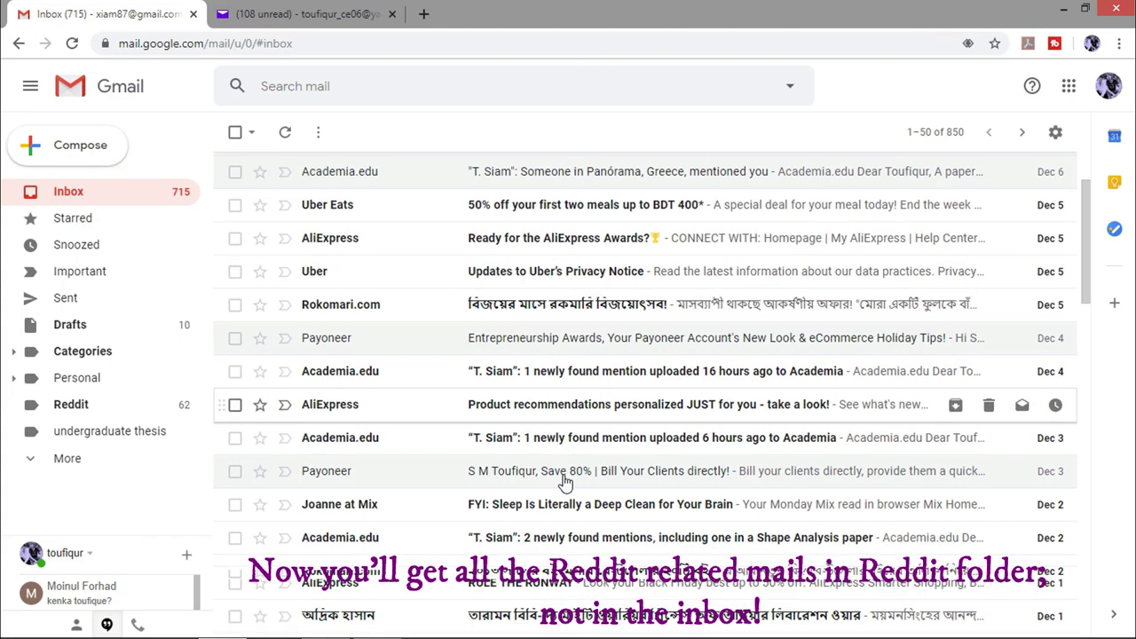
{"action": "scroll", "coordinate": [565, 484], "scroll_direction": "down", "scroll_amount": 6}
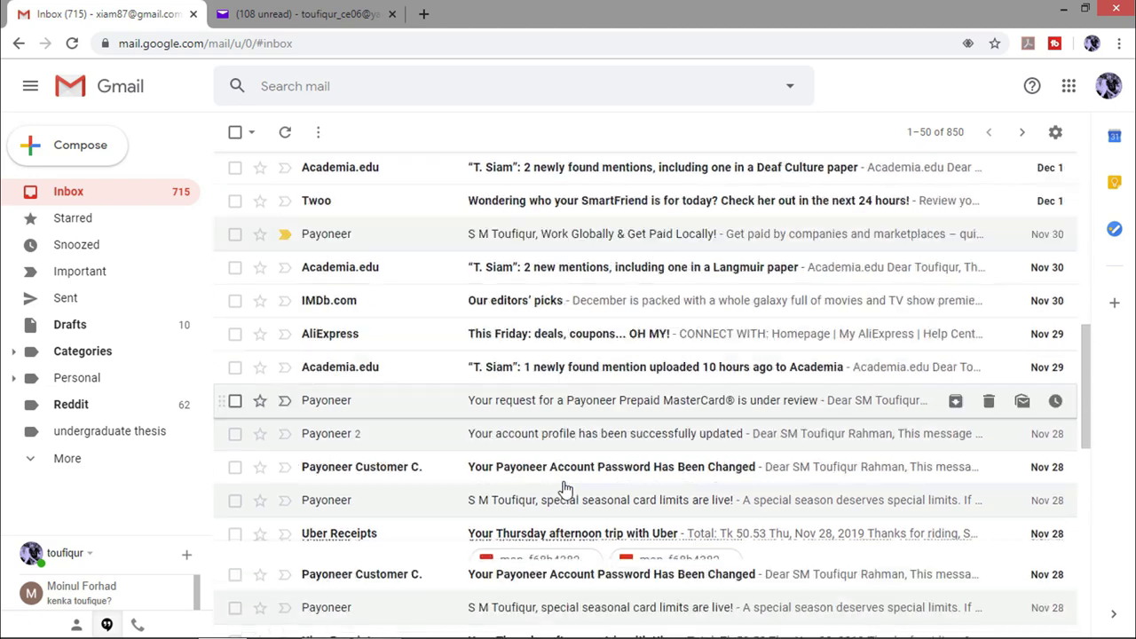
{"action": "scroll", "coordinate": [565, 488], "scroll_direction": "up", "scroll_amount": 10}
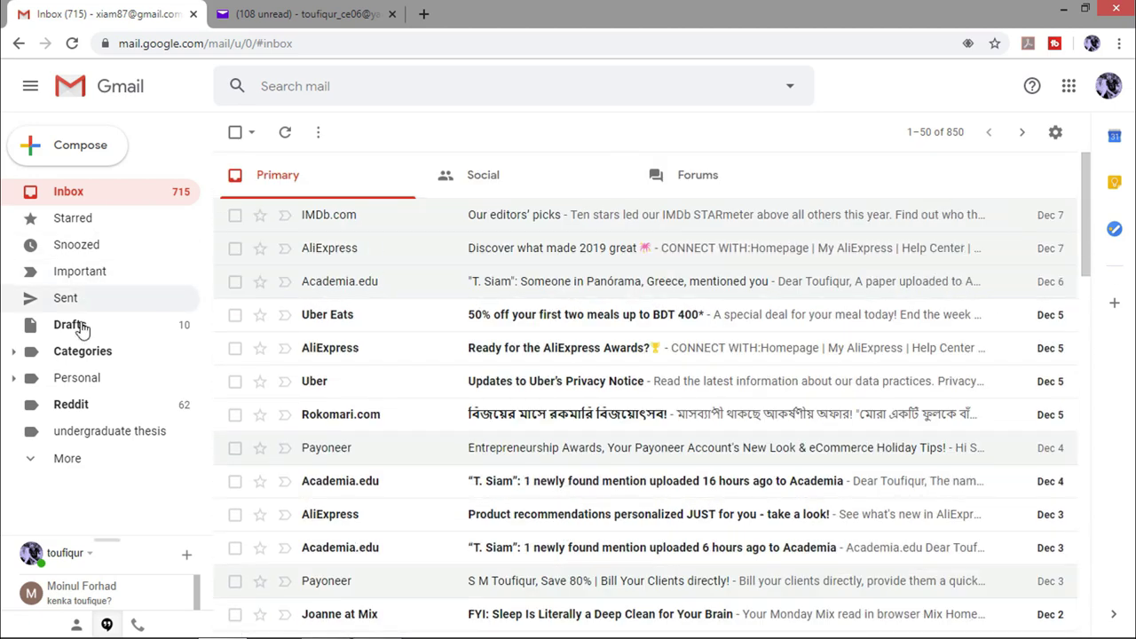
{"action": "left_click", "coordinate": [76, 402]}
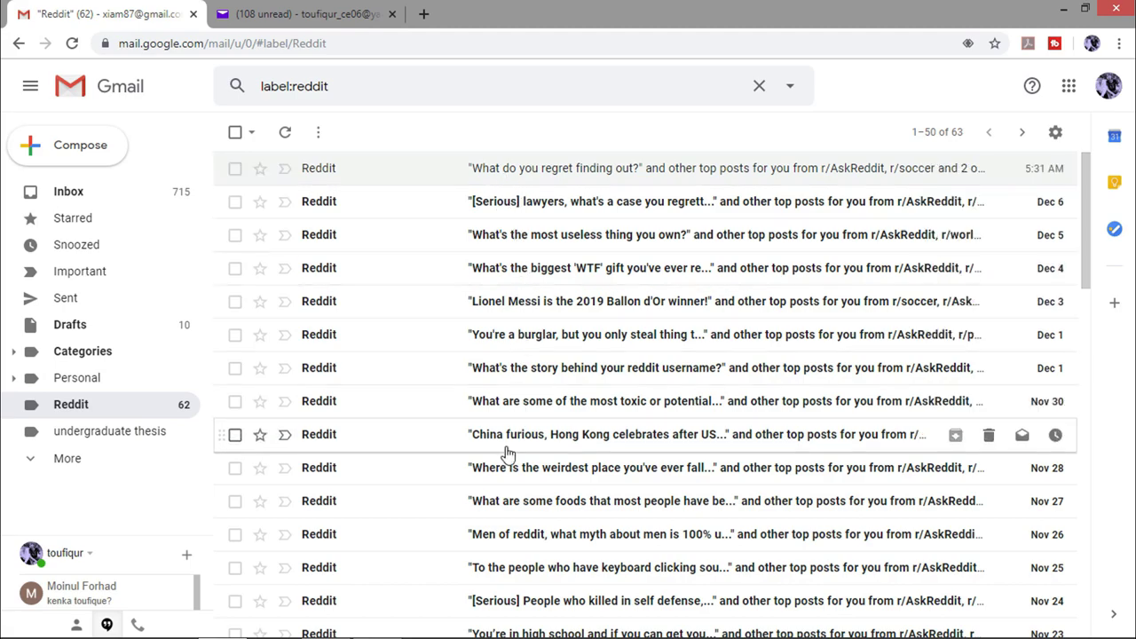
{"action": "scroll", "coordinate": [497, 568], "scroll_direction": "down", "scroll_amount": 5}
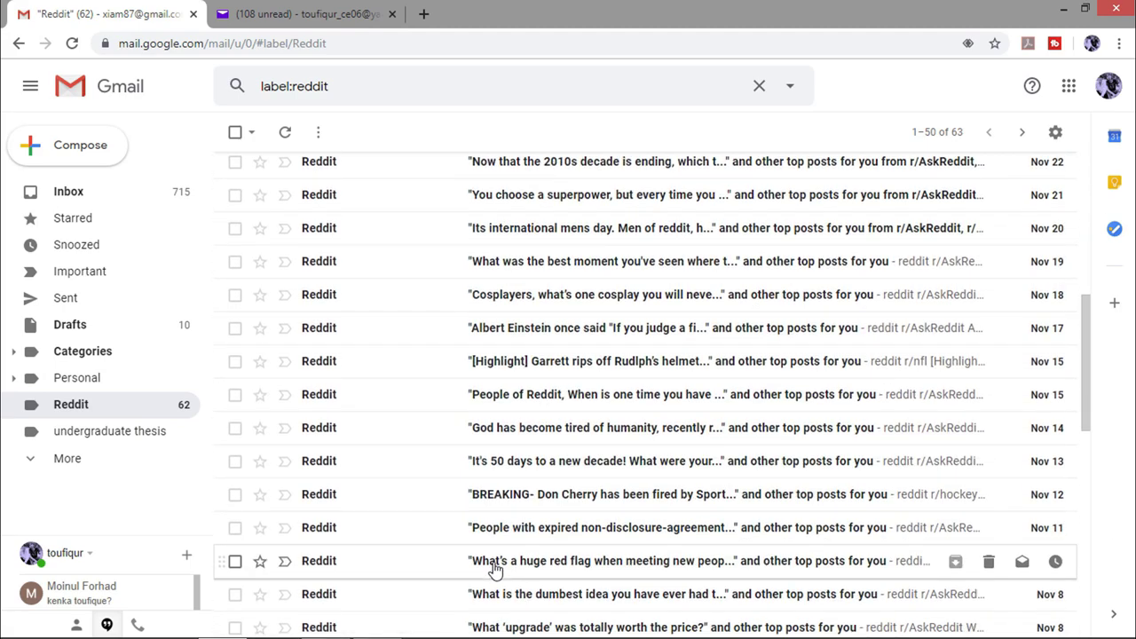
{"action": "scroll", "coordinate": [494, 569], "scroll_direction": "down", "scroll_amount": 3}
{"action": "scroll", "coordinate": [496, 550], "scroll_direction": "up", "scroll_amount": 8}
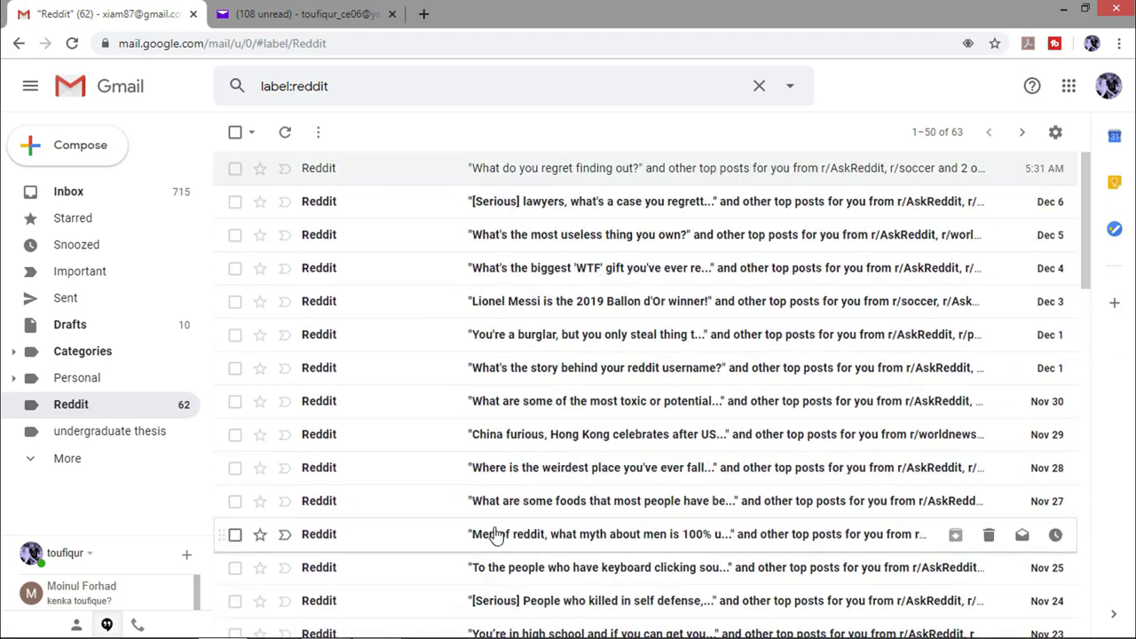
{"action": "left_click", "coordinate": [69, 199]}
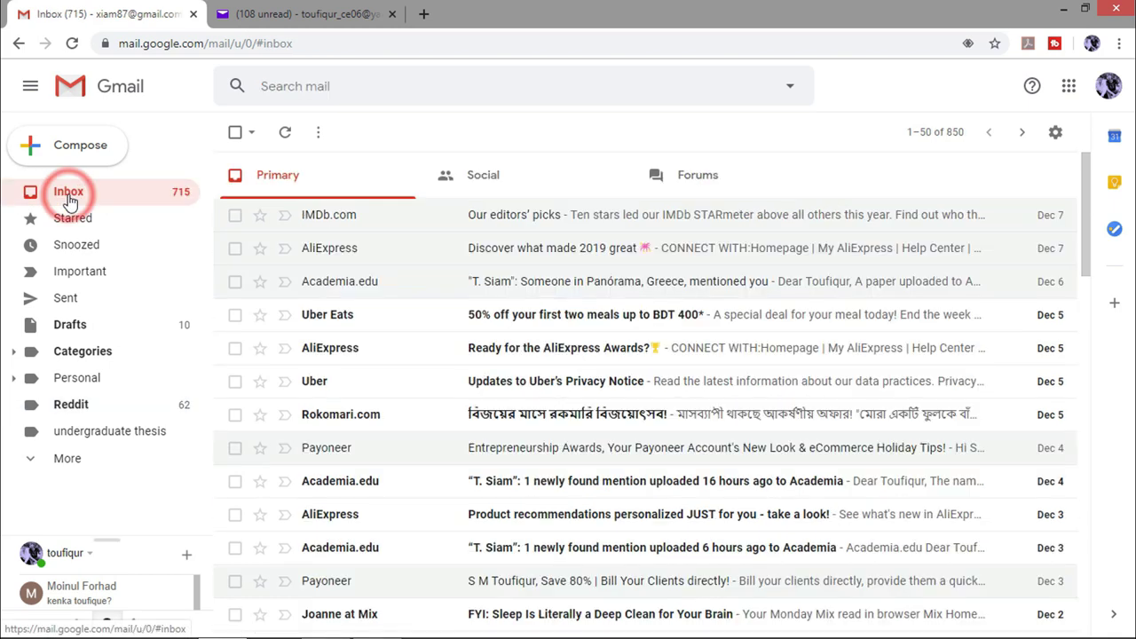
- From the IMDb 'Our editors' picks' email, search for all mail from the IMDb sender
{"action": "left_click", "coordinate": [552, 220]}
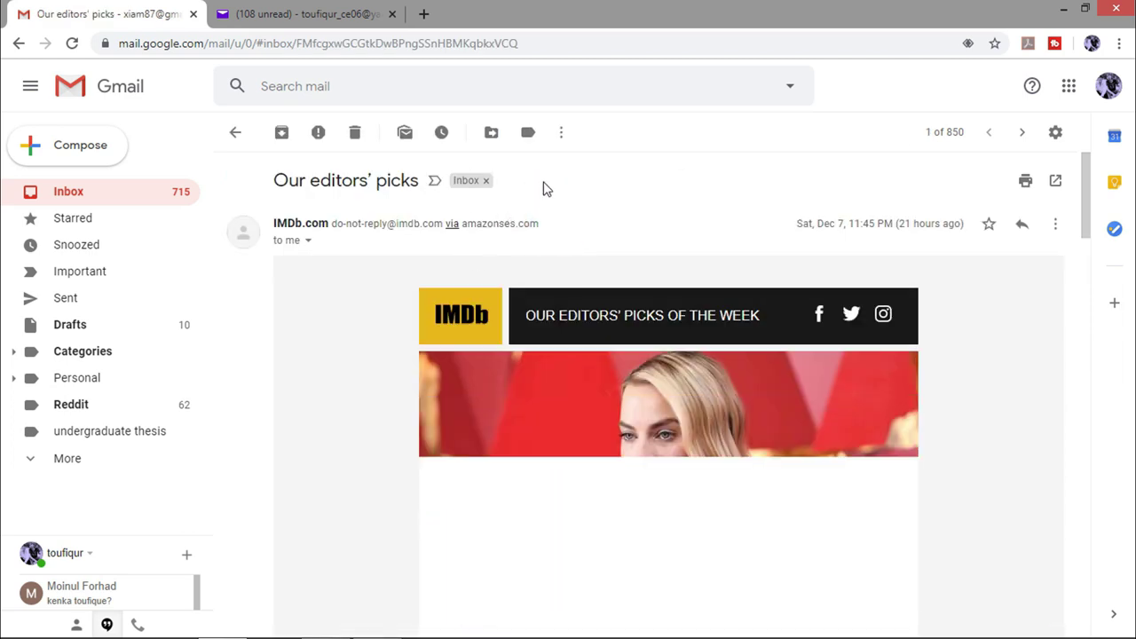
{"action": "left_click", "coordinate": [561, 132]}
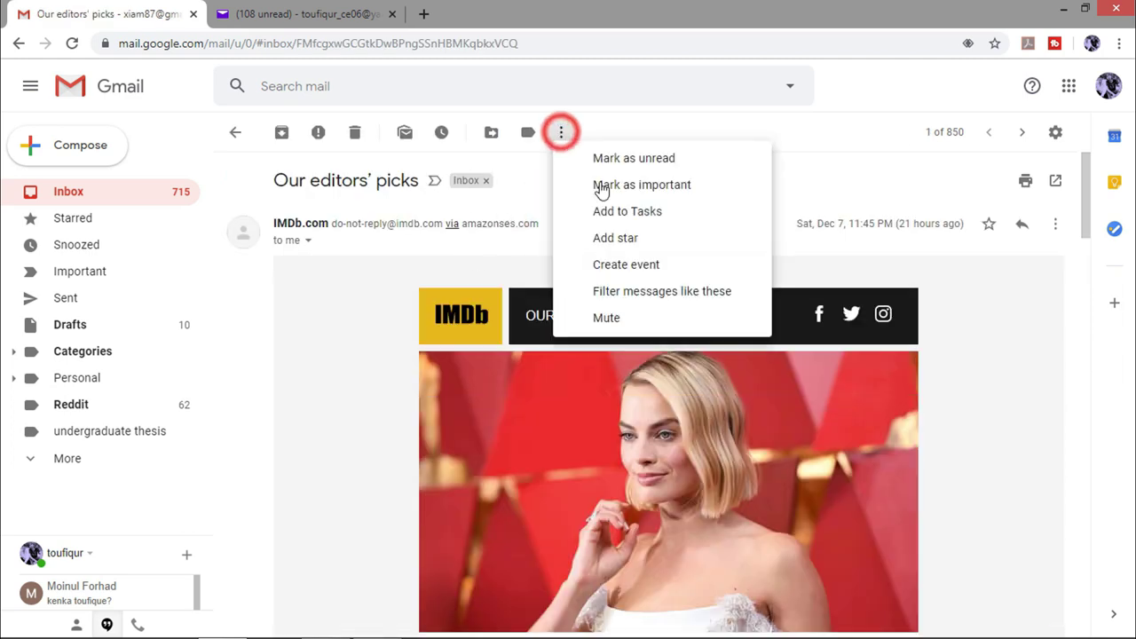
{"action": "left_click", "coordinate": [644, 297]}
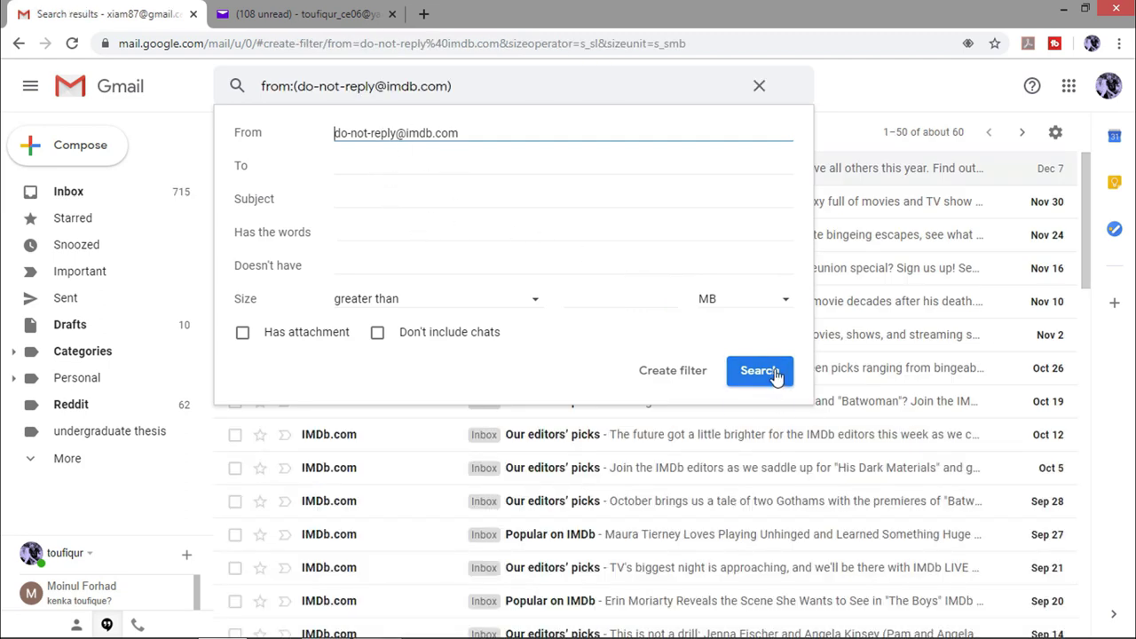
{"action": "left_click", "coordinate": [775, 373]}
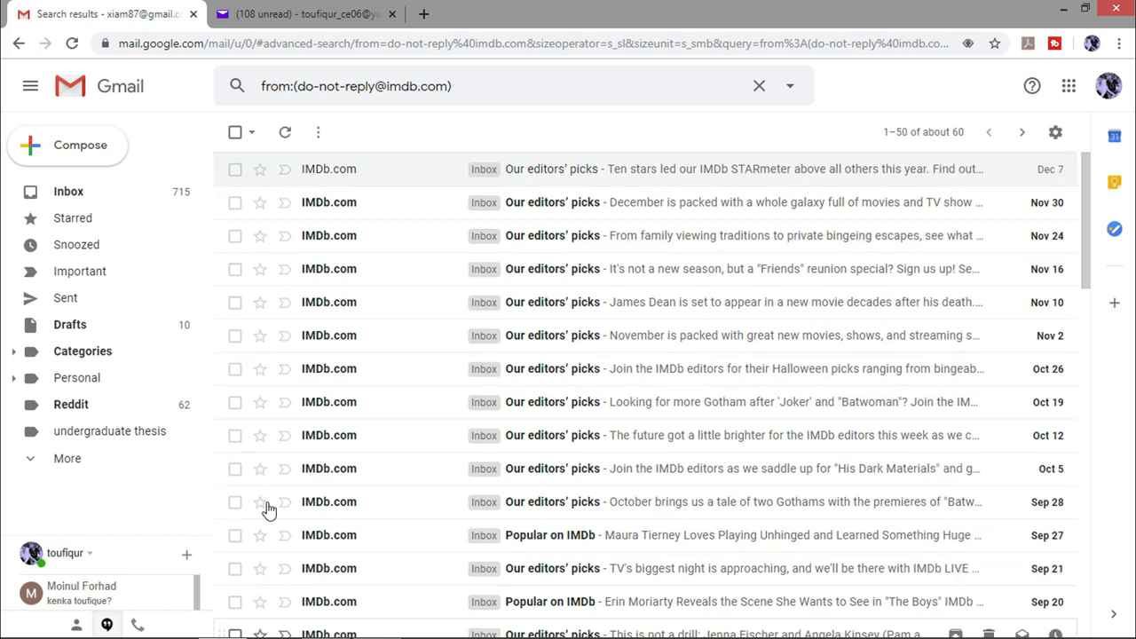
- Select all IMDb results and start a filter for messages like these
{"action": "left_click", "coordinate": [235, 133]}
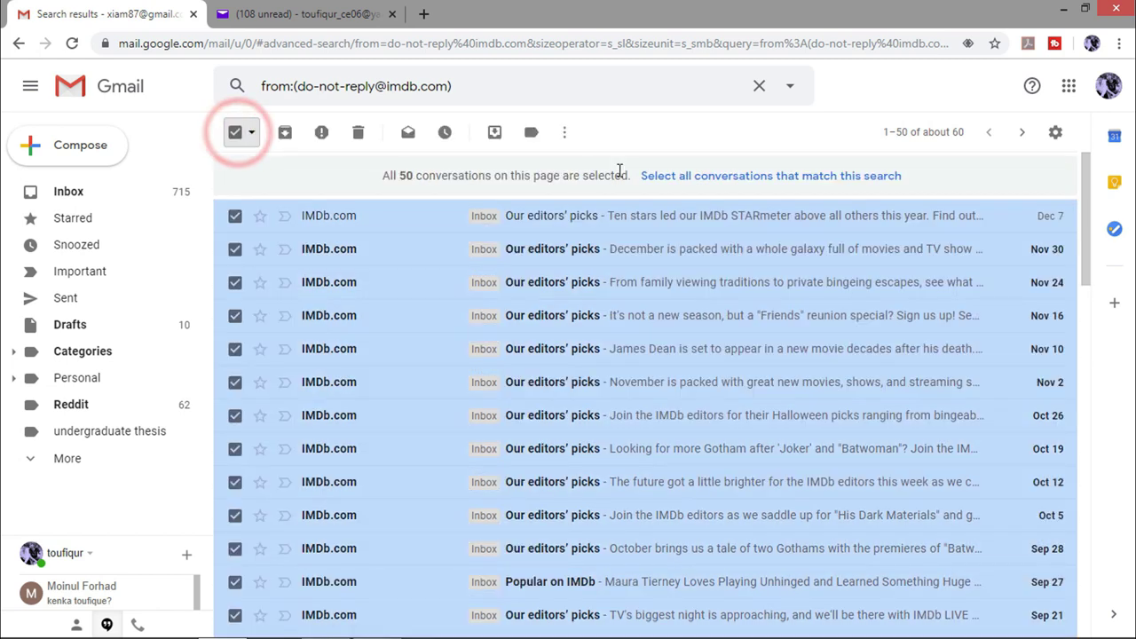
{"action": "left_click", "coordinate": [565, 133]}
{"action": "left_click", "coordinate": [653, 263]}
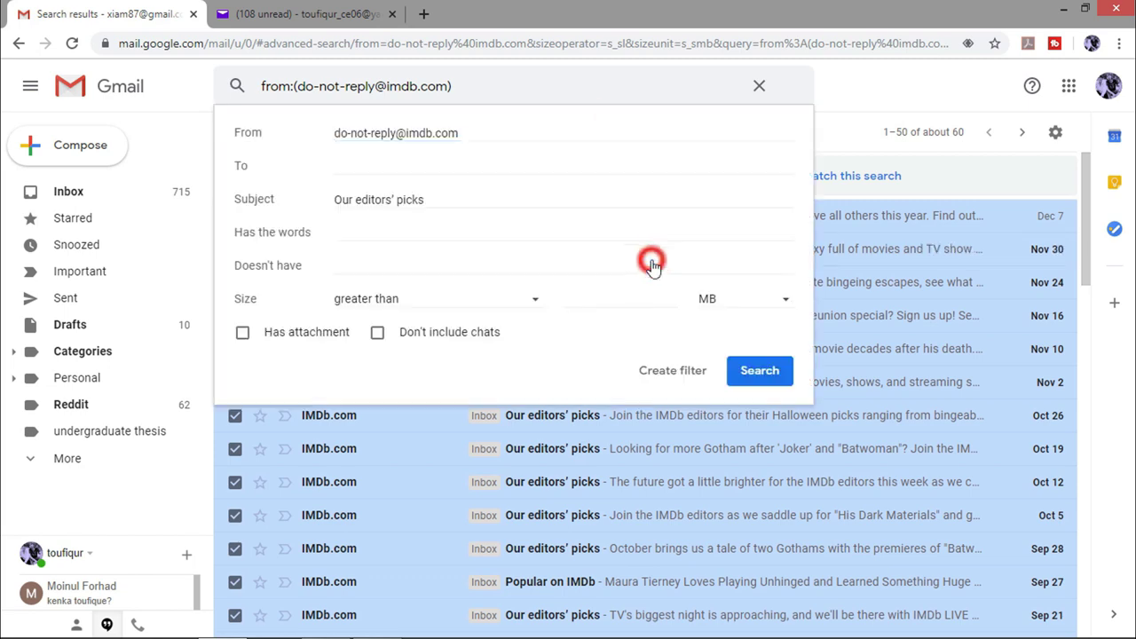
- Make the IMDb filter skip the Inbox, apply new label IMDB, avoid Spam, and cover 49 conversations
{"action": "left_click", "coordinate": [658, 371]}
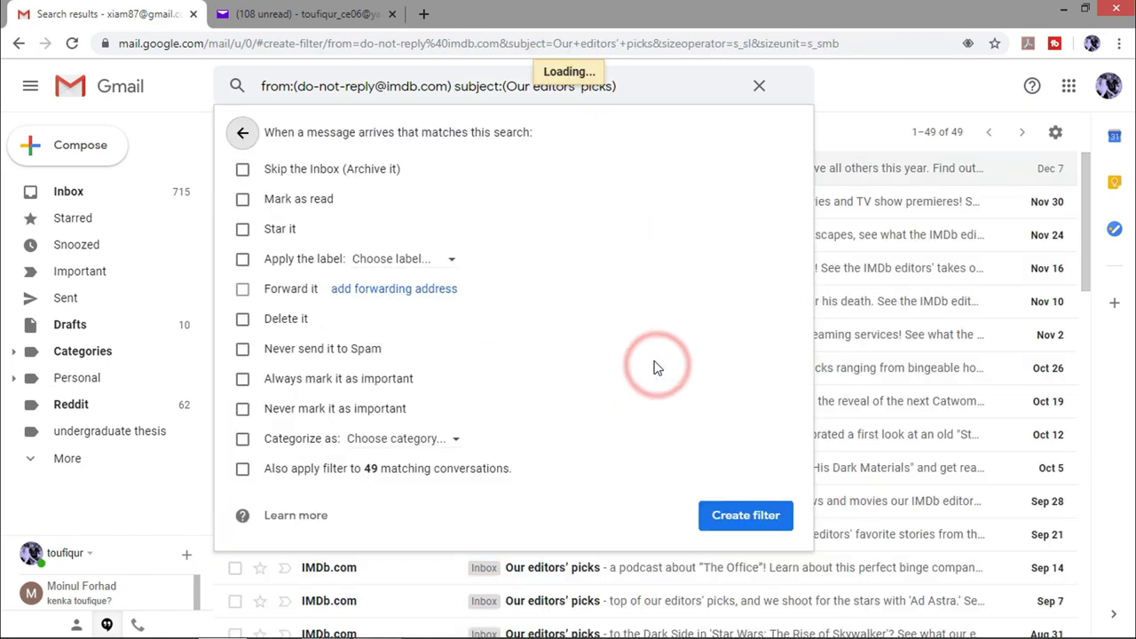
{"action": "left_click", "coordinate": [242, 169]}
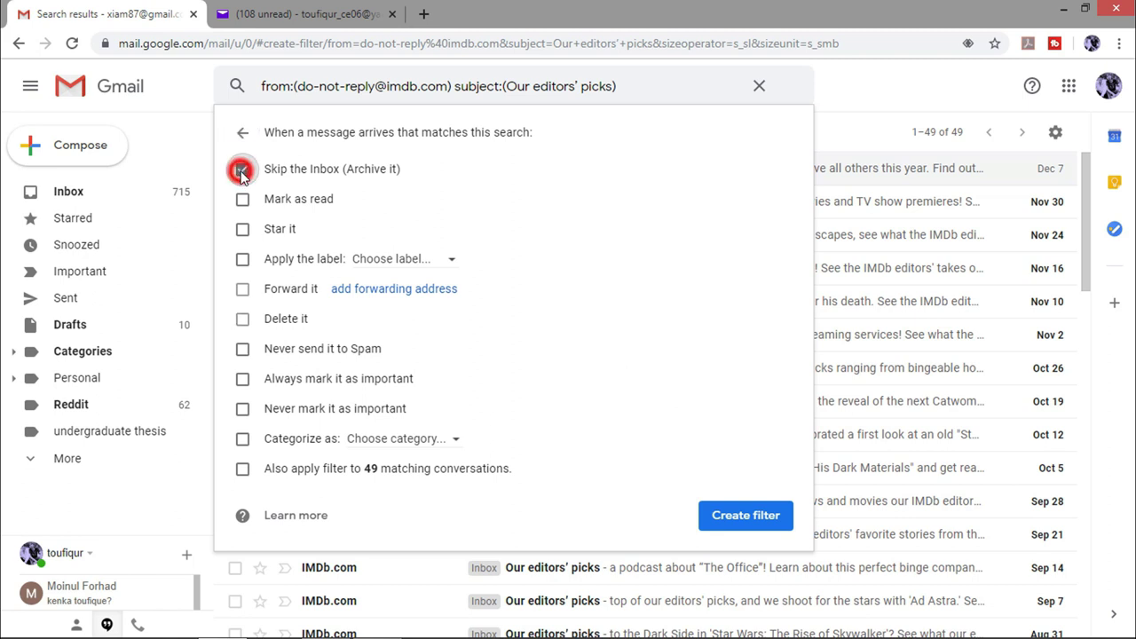
{"action": "left_click", "coordinate": [243, 259]}
{"action": "left_click", "coordinate": [424, 257]}
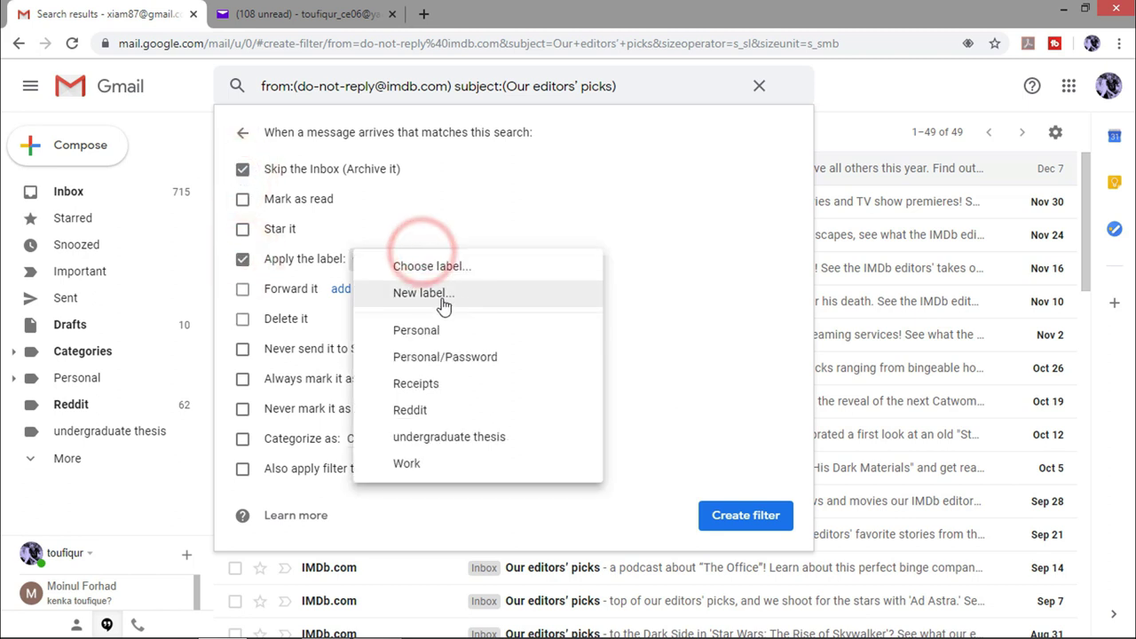
{"action": "left_click", "coordinate": [441, 300]}
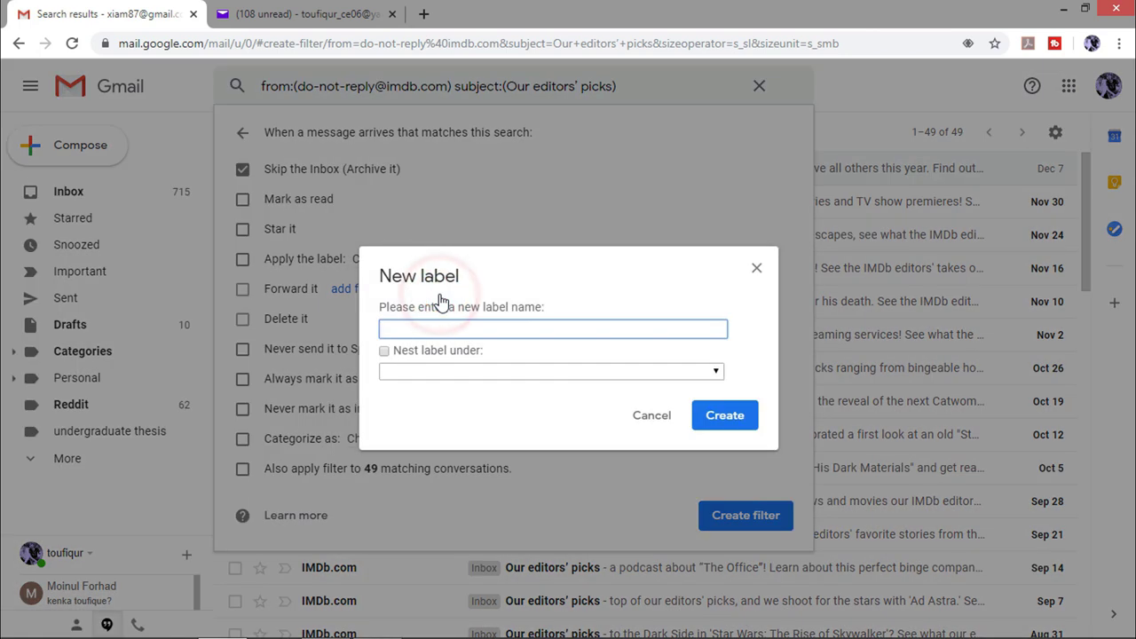
{"action": "type", "text": "IMDB"}
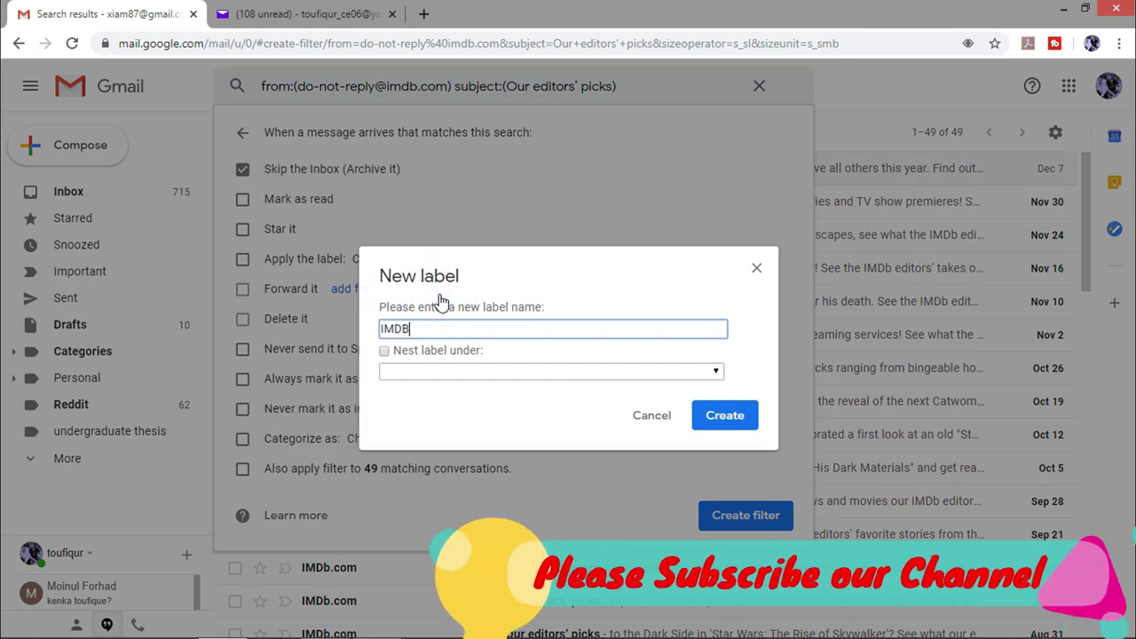
{"action": "left_click", "coordinate": [744, 414]}
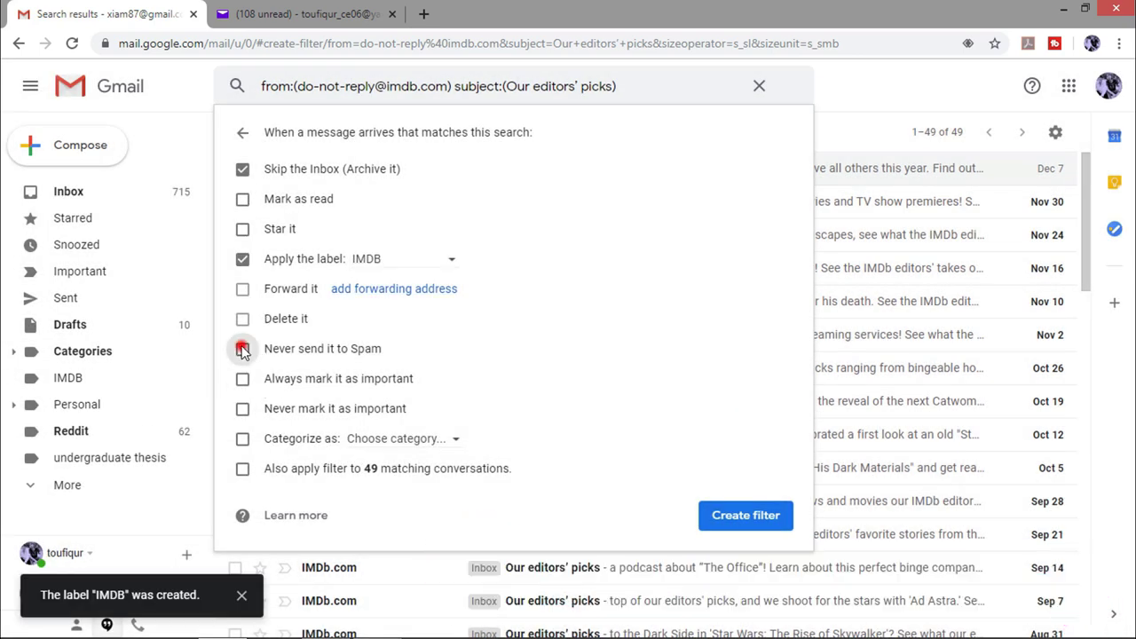
{"action": "left_click", "coordinate": [243, 348]}
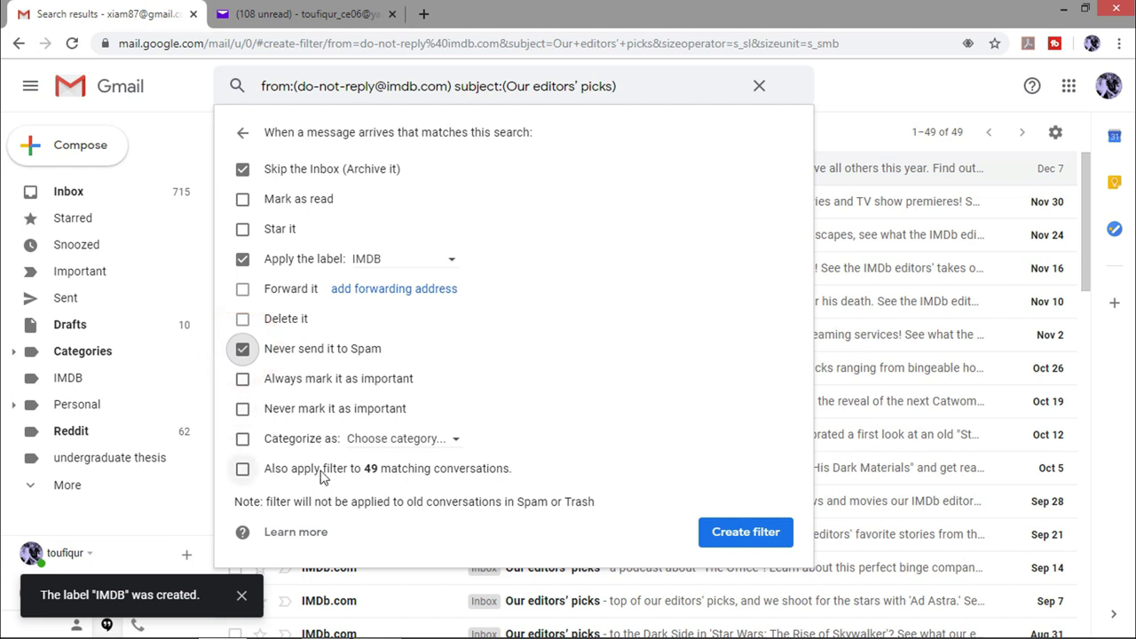
{"action": "left_click", "coordinate": [242, 471]}
- Save the IMDb filter, check the IMDB label holds the Our editors' picks mail, then return to Inbox
{"action": "left_click", "coordinate": [742, 532]}
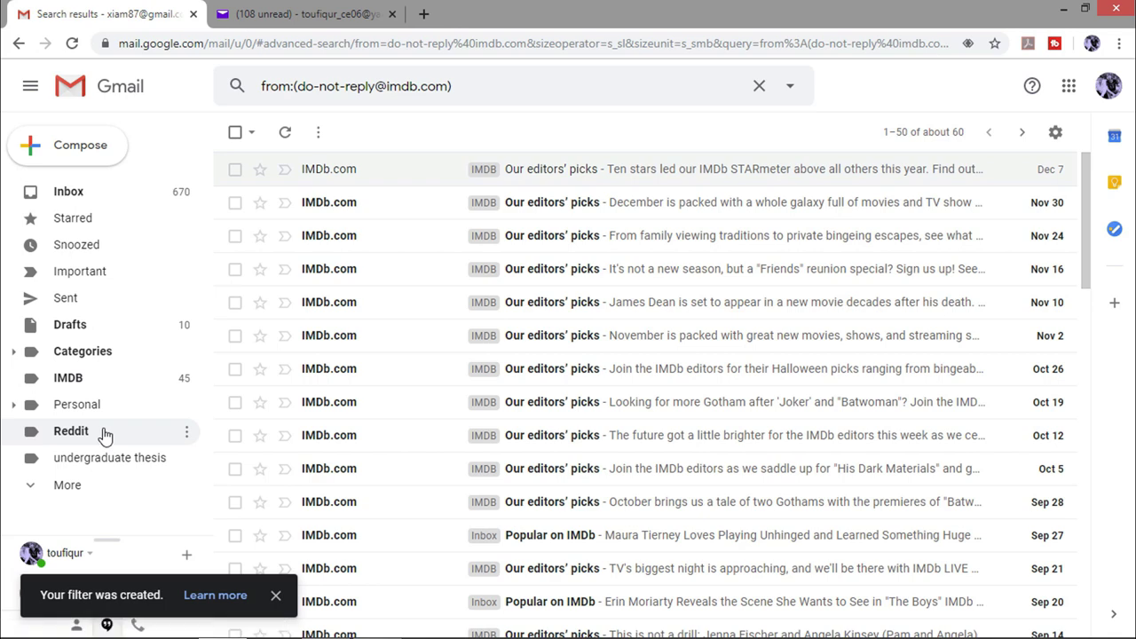
{"action": "left_click", "coordinate": [78, 379]}
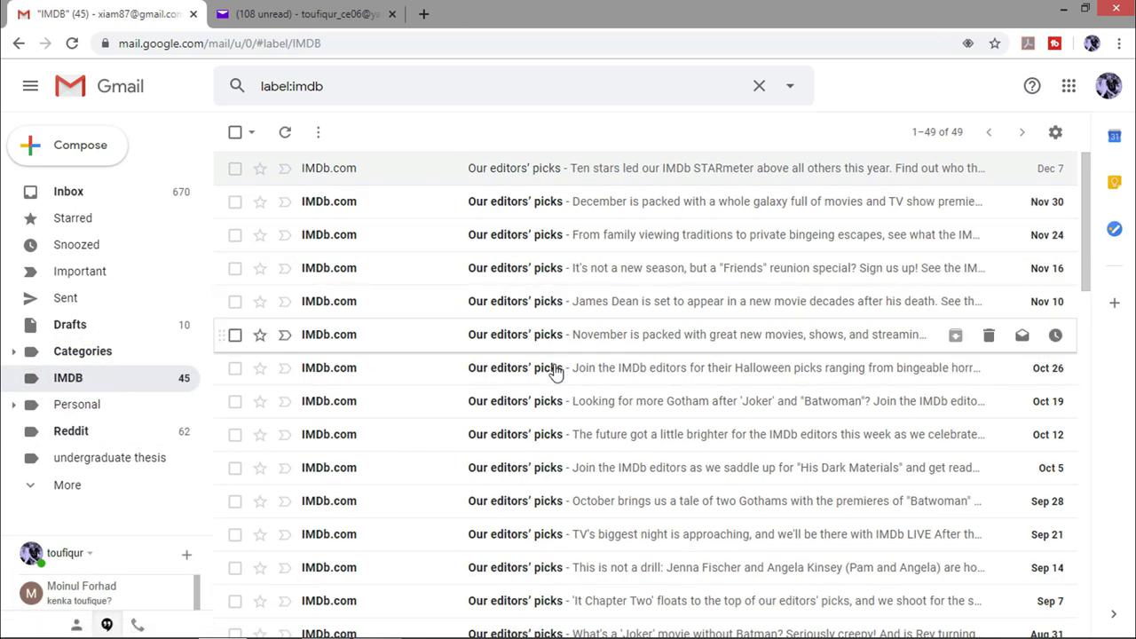
{"action": "scroll", "coordinate": [554, 377], "scroll_direction": "down", "scroll_amount": 8}
{"action": "scroll", "coordinate": [559, 398], "scroll_direction": "up", "scroll_amount": 10}
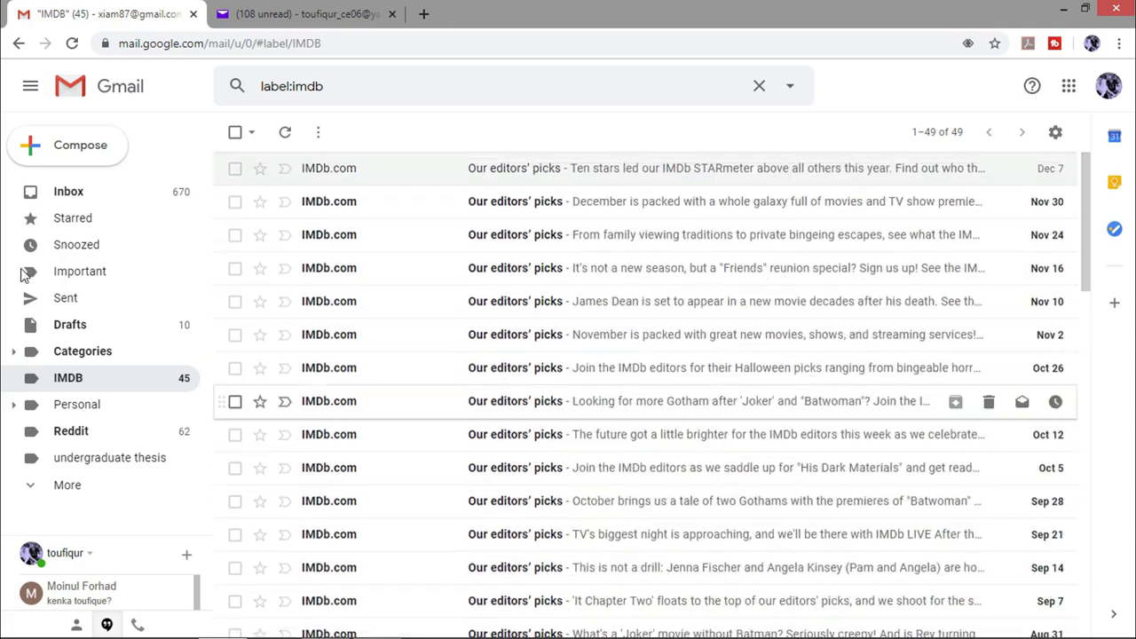
{"action": "left_click", "coordinate": [73, 191]}
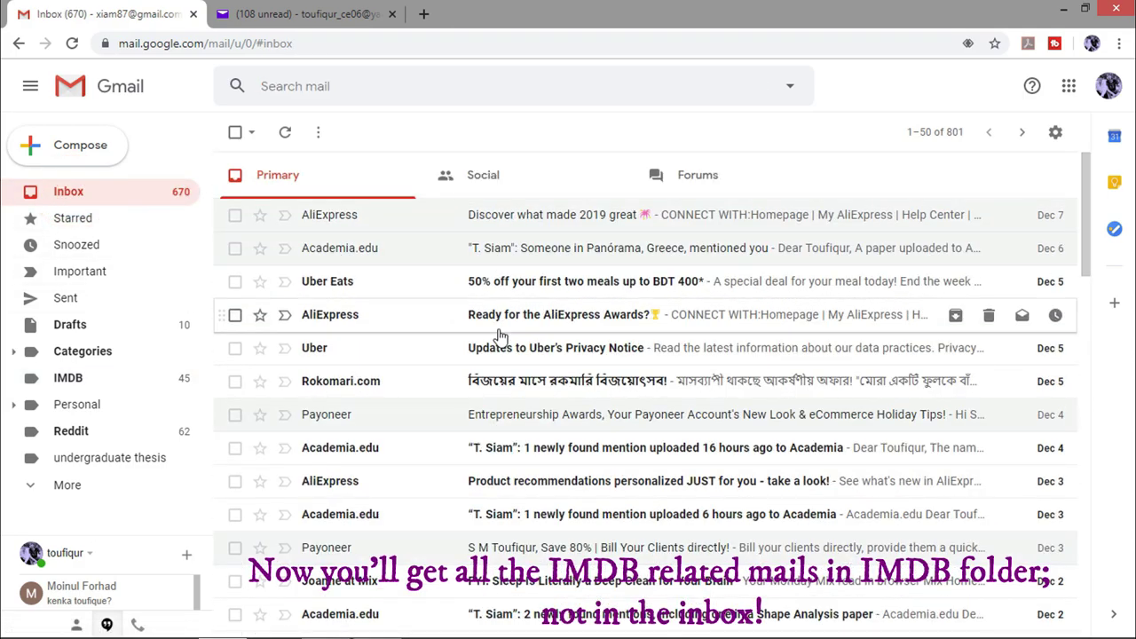
{"action": "scroll", "coordinate": [499, 330], "scroll_direction": "down", "scroll_amount": 4}
{"action": "scroll", "coordinate": [500, 347], "scroll_direction": "up", "scroll_amount": 4}
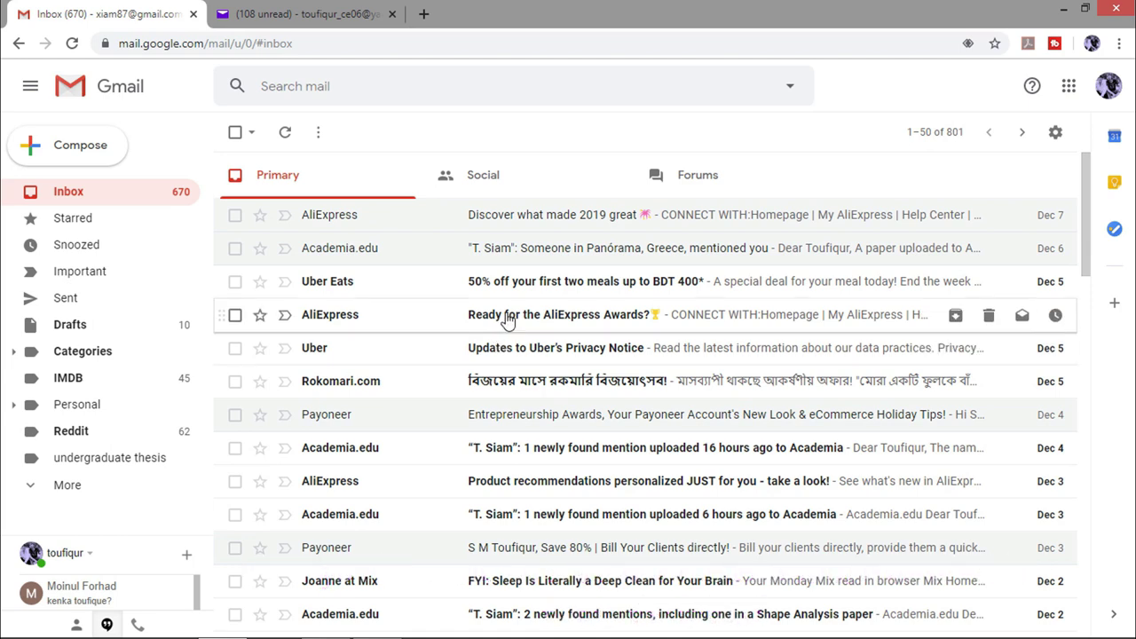
- Switch to Yahoo Mail, hide the ad pane, and create a new folder named Facebook
{"action": "left_click", "coordinate": [255, 9]}
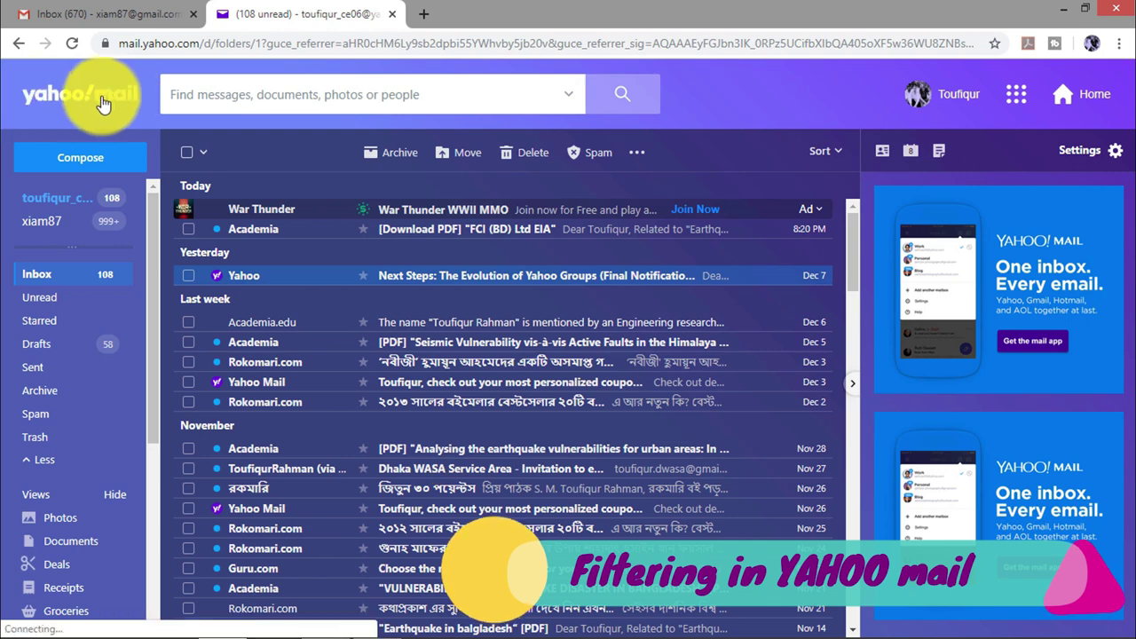
{"action": "left_click", "coordinate": [852, 383]}
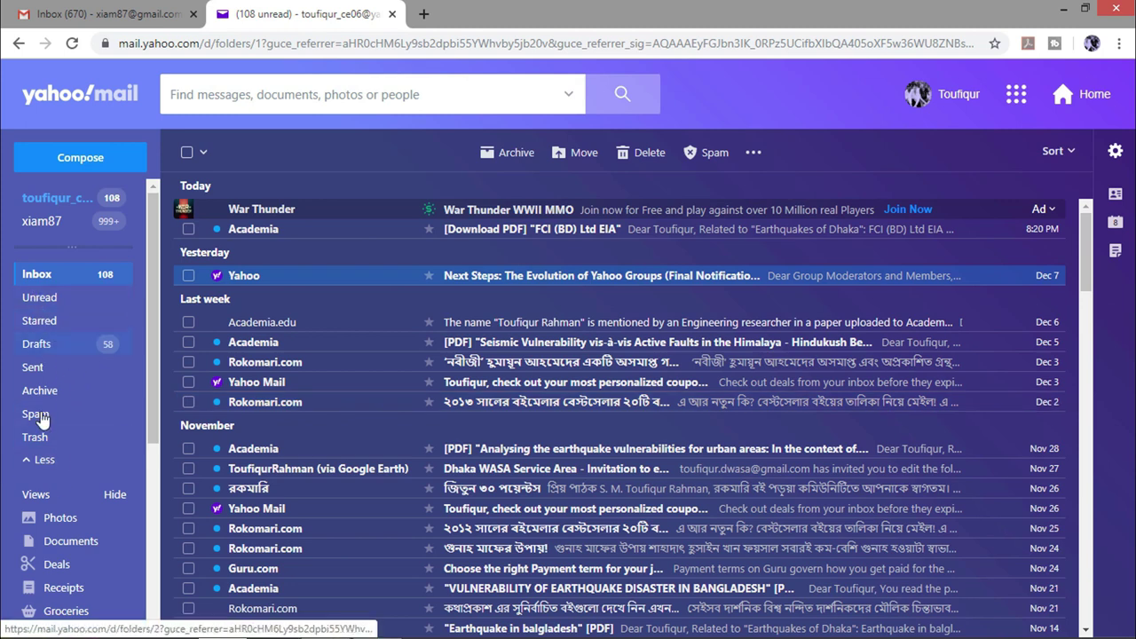
{"action": "scroll", "coordinate": [40, 533], "scroll_direction": "down", "scroll_amount": 2}
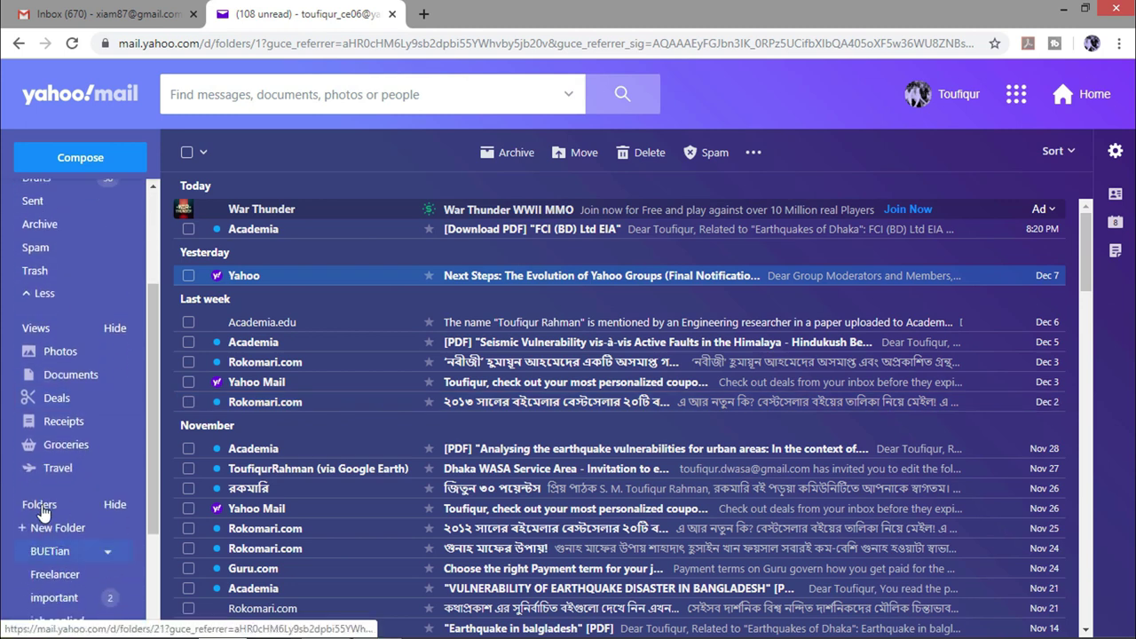
{"action": "left_click", "coordinate": [55, 531]}
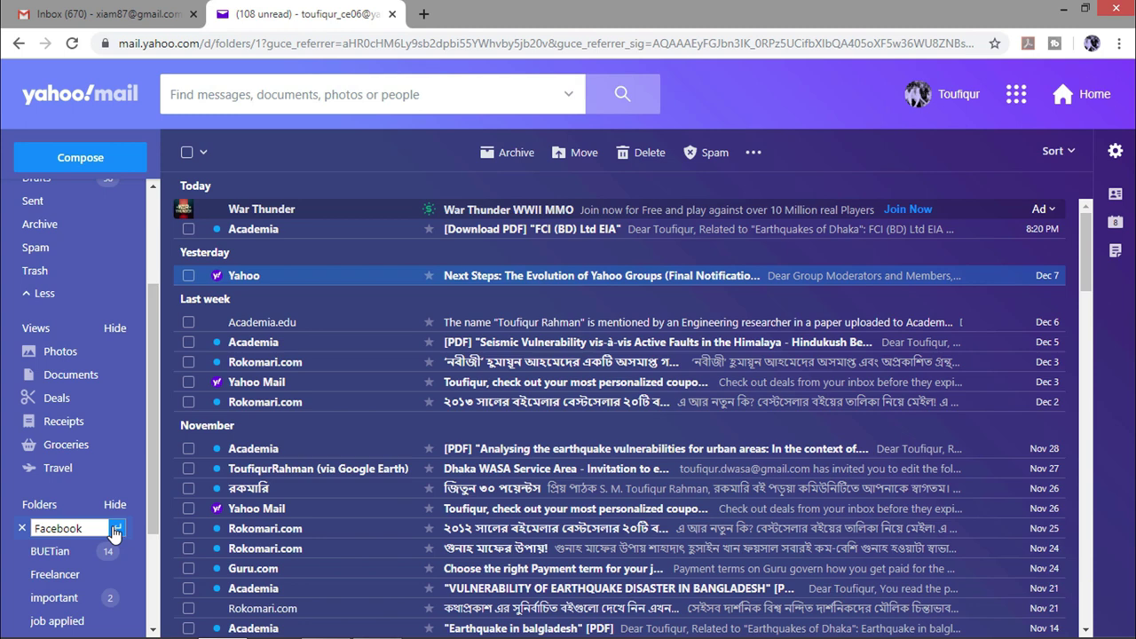
{"action": "left_click", "coordinate": [112, 529]}
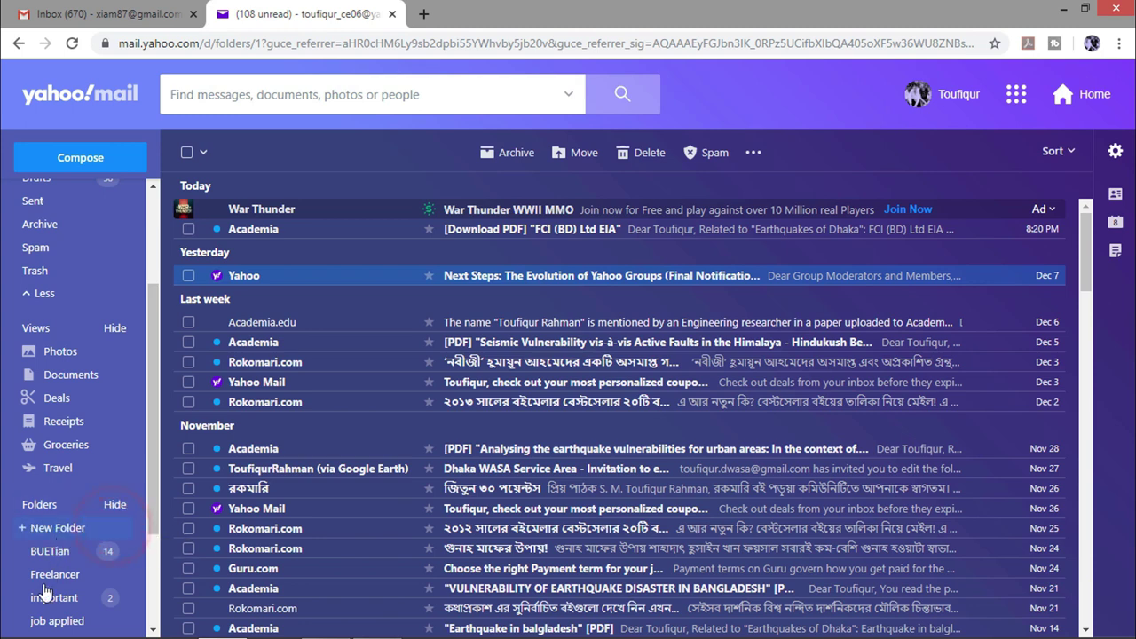
{"action": "scroll", "coordinate": [45, 590], "scroll_direction": "down", "scroll_amount": 1}
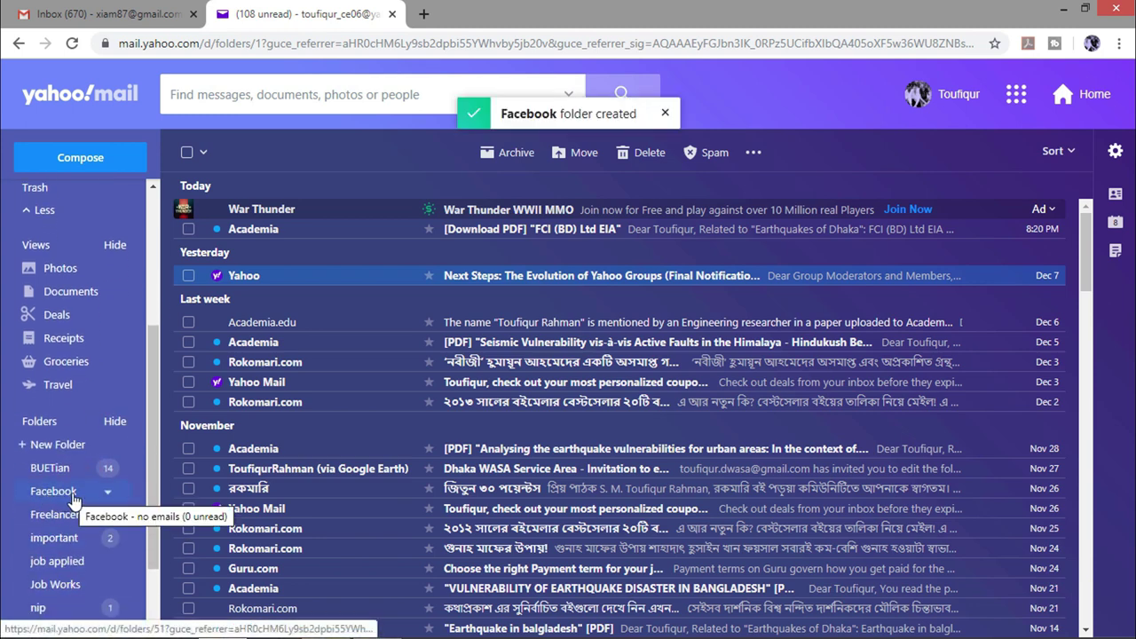
- Open Yahoo Mail's Filters page through More Settings and start adding a new filter
{"action": "left_click", "coordinate": [1116, 151]}
{"action": "left_click", "coordinate": [919, 537]}
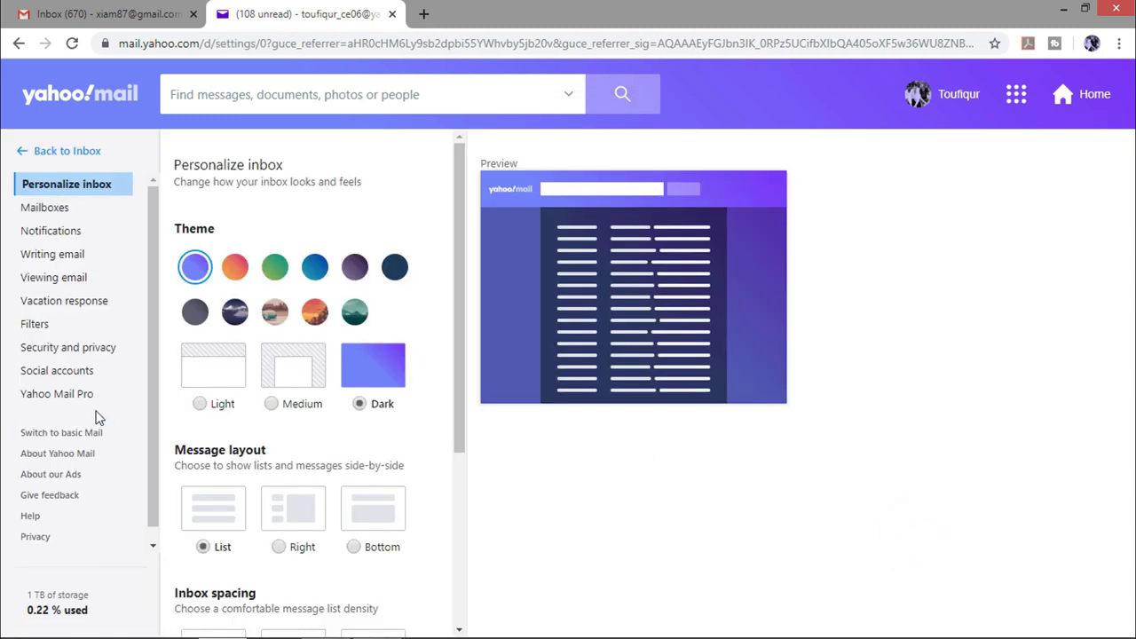
{"action": "left_click", "coordinate": [39, 325]}
{"action": "mouse_move", "coordinate": [298, 312]}
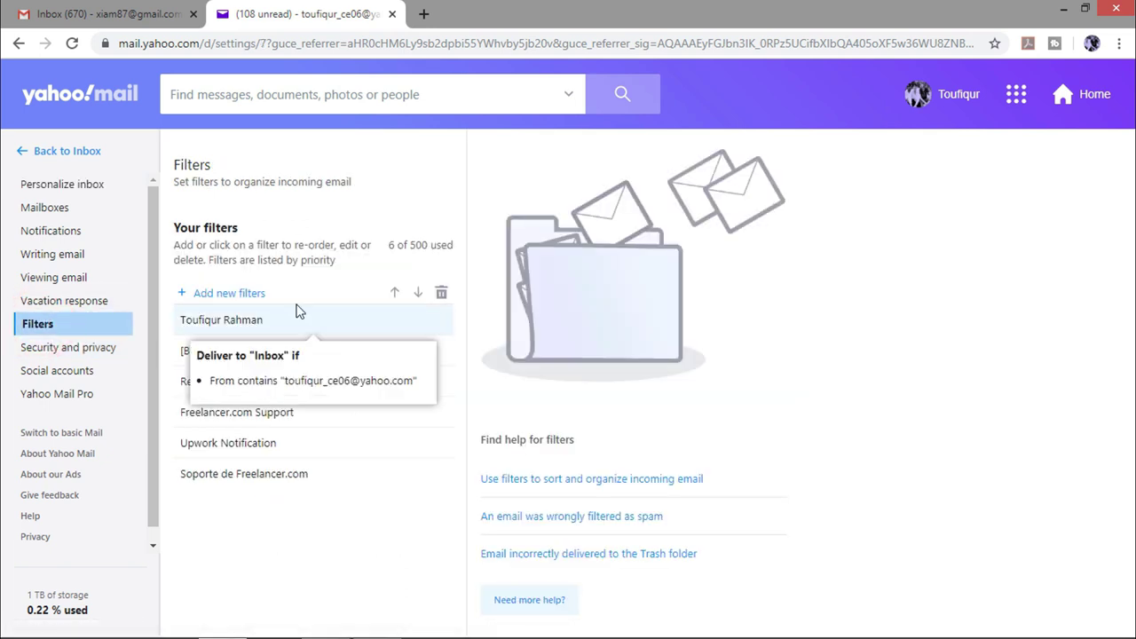
{"action": "left_click", "coordinate": [228, 299]}
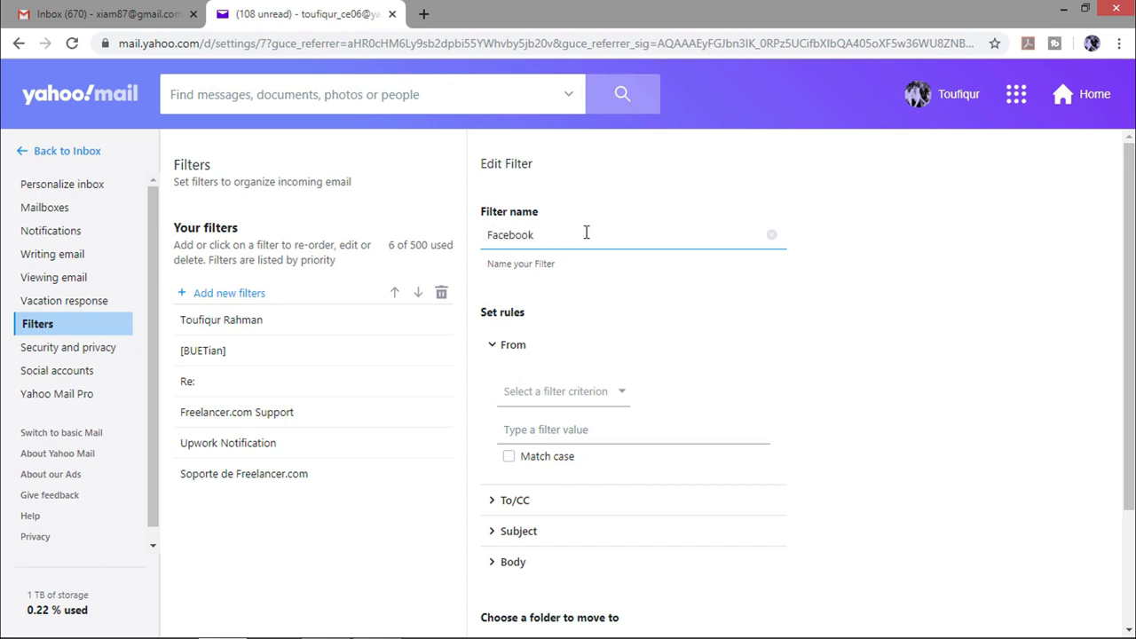
- Inspect the Facebook filter's From and To/CC rule conditions, leaving them unchanged
{"action": "scroll", "coordinate": [543, 312], "scroll_direction": "down", "scroll_amount": 1}
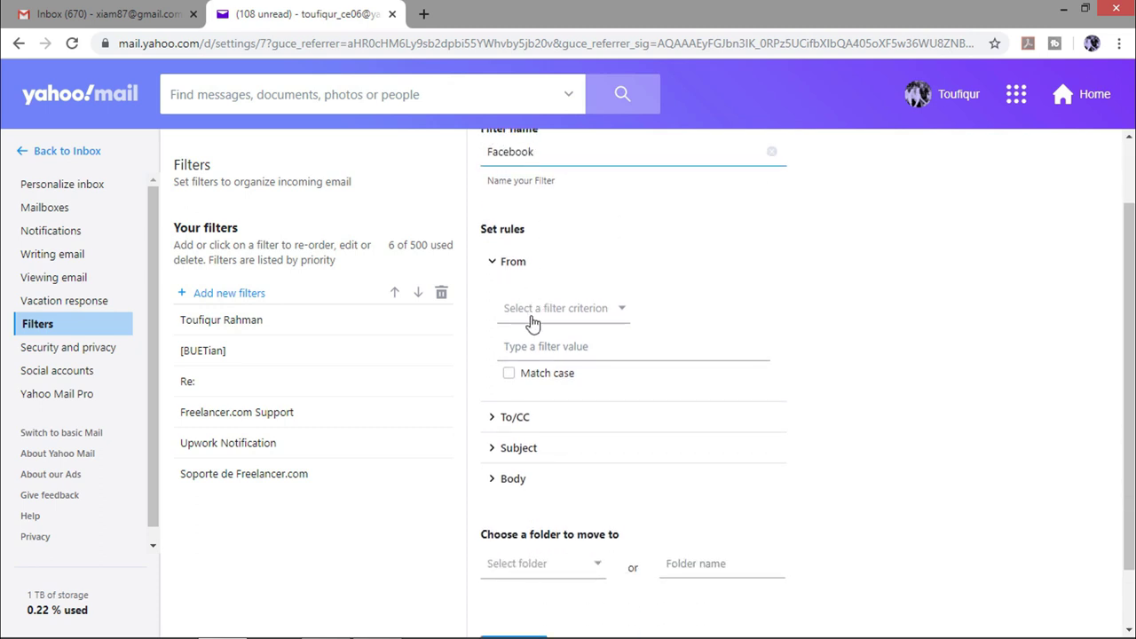
{"action": "left_click", "coordinate": [498, 264]}
{"action": "left_click", "coordinate": [494, 310]}
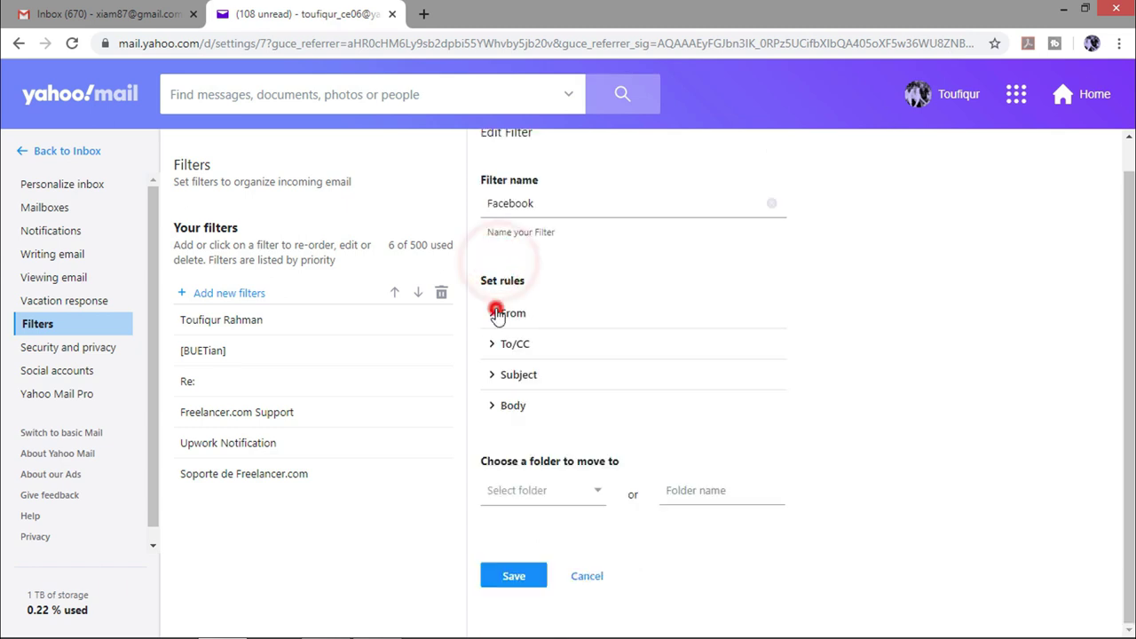
{"action": "left_click", "coordinate": [621, 307]}
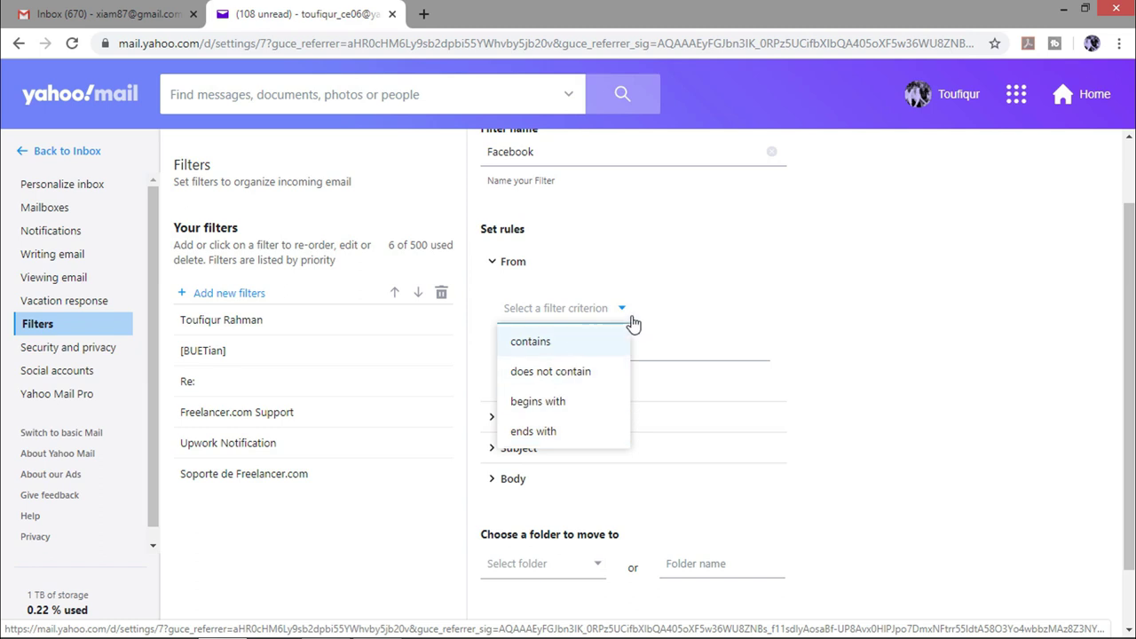
{"action": "left_click", "coordinate": [655, 288]}
{"action": "left_click", "coordinate": [495, 262]}
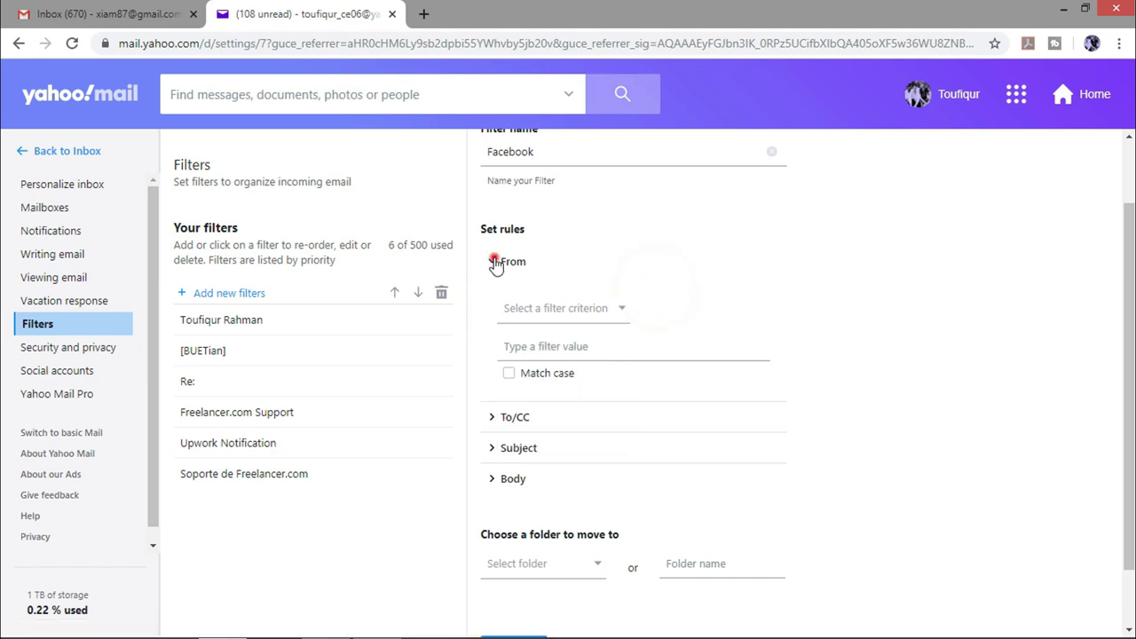
{"action": "left_click", "coordinate": [490, 346]}
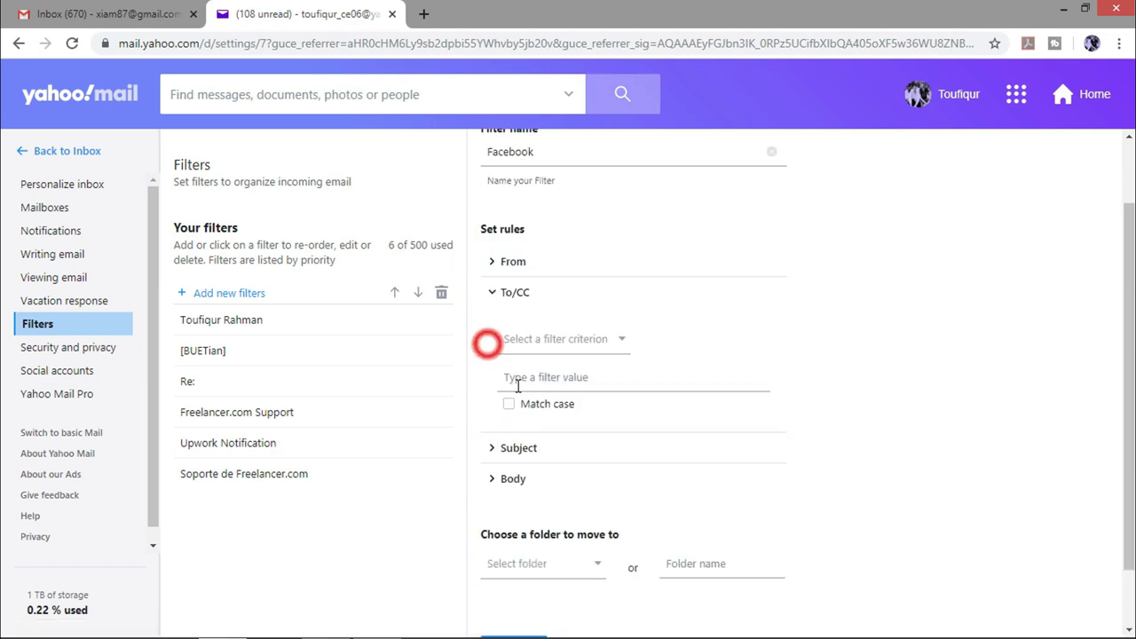
{"action": "left_click", "coordinate": [588, 338]}
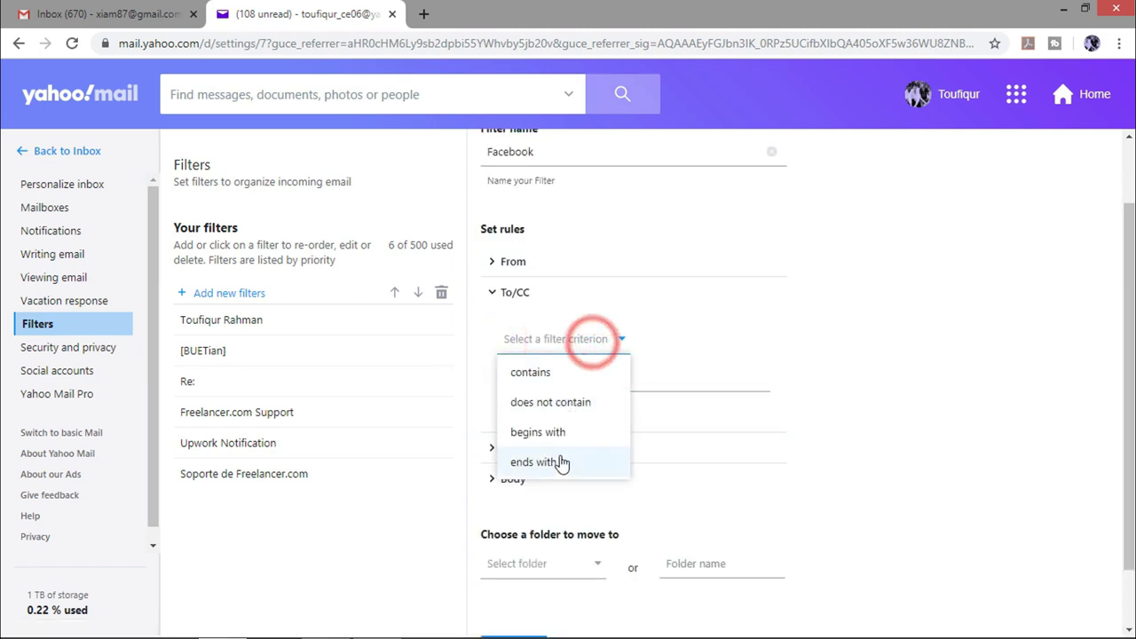
{"action": "left_click", "coordinate": [622, 339]}
{"action": "left_click", "coordinate": [494, 293]}
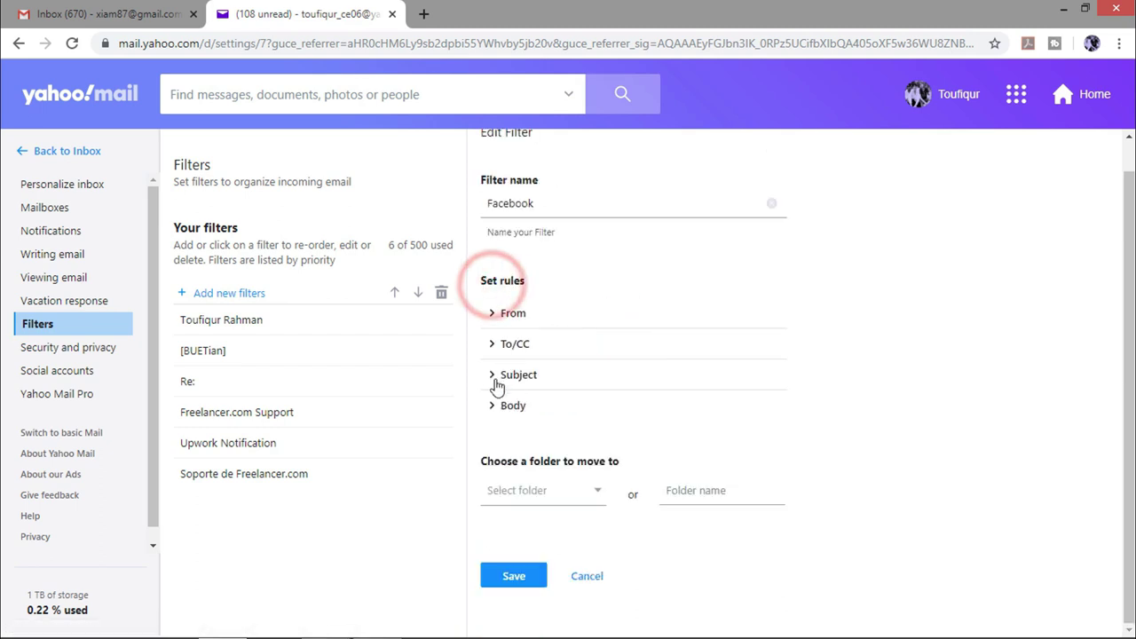
- Set the Subject rule's criterion to 'contains' after expanding the Body rule
{"action": "left_click", "coordinate": [495, 375]}
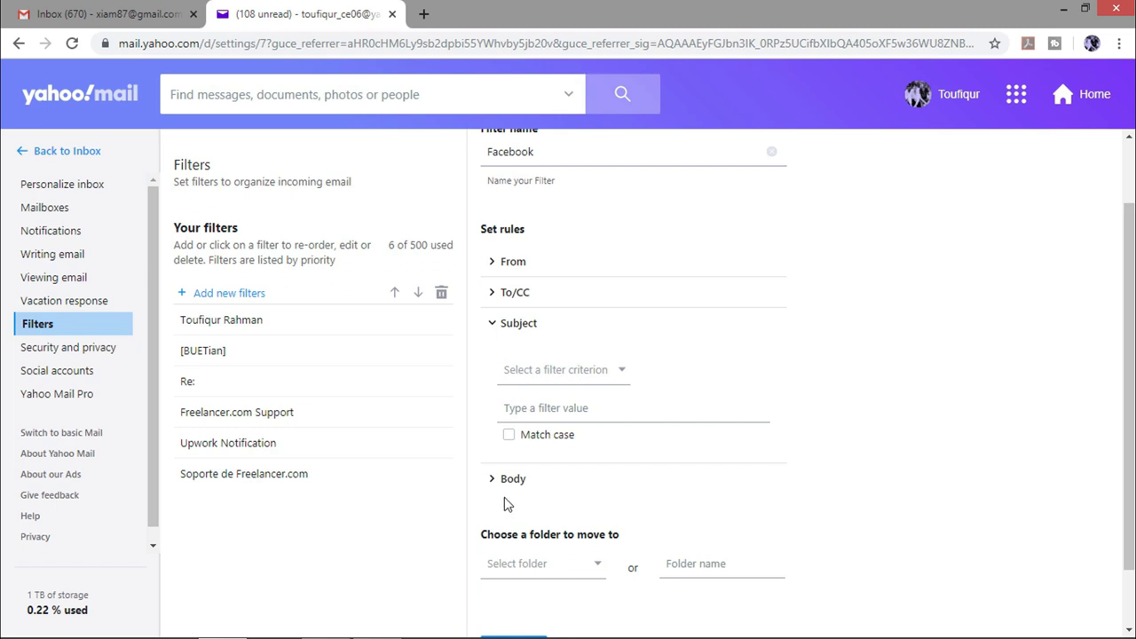
{"action": "left_click", "coordinate": [512, 331]}
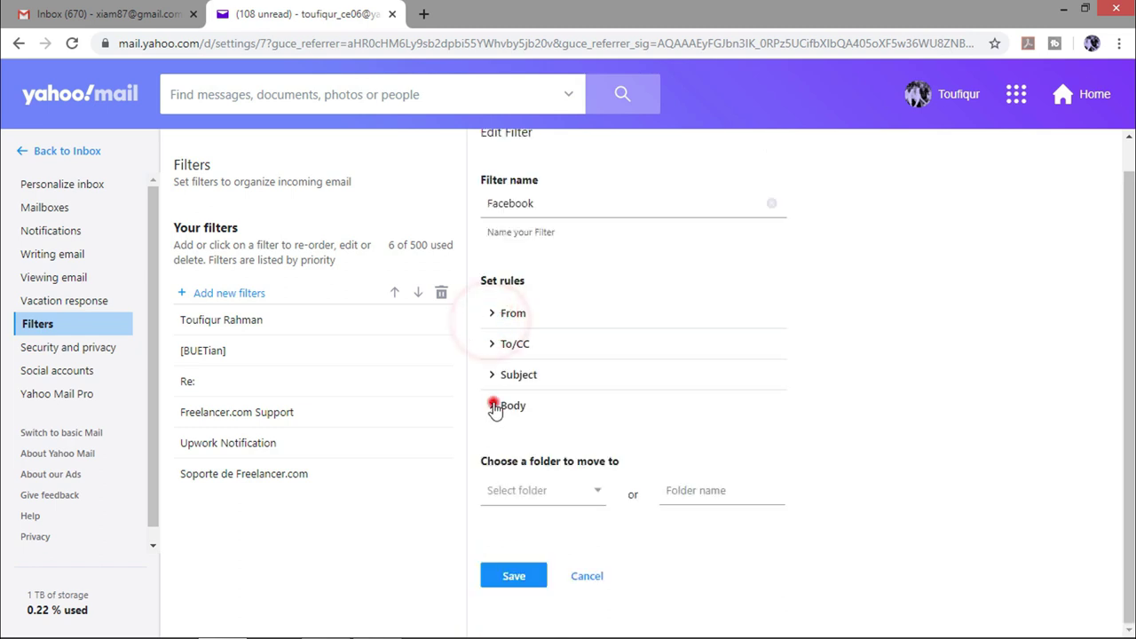
{"action": "left_click", "coordinate": [494, 401]}
{"action": "left_click", "coordinate": [581, 400]}
{"action": "left_click", "coordinate": [544, 400]}
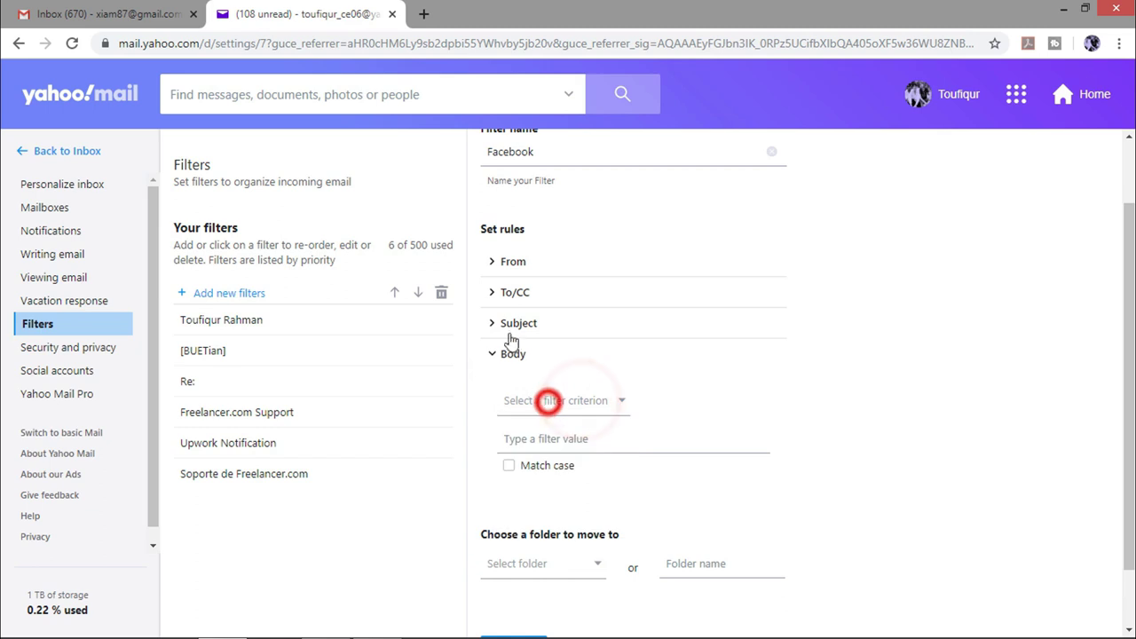
{"action": "left_click", "coordinate": [494, 324]}
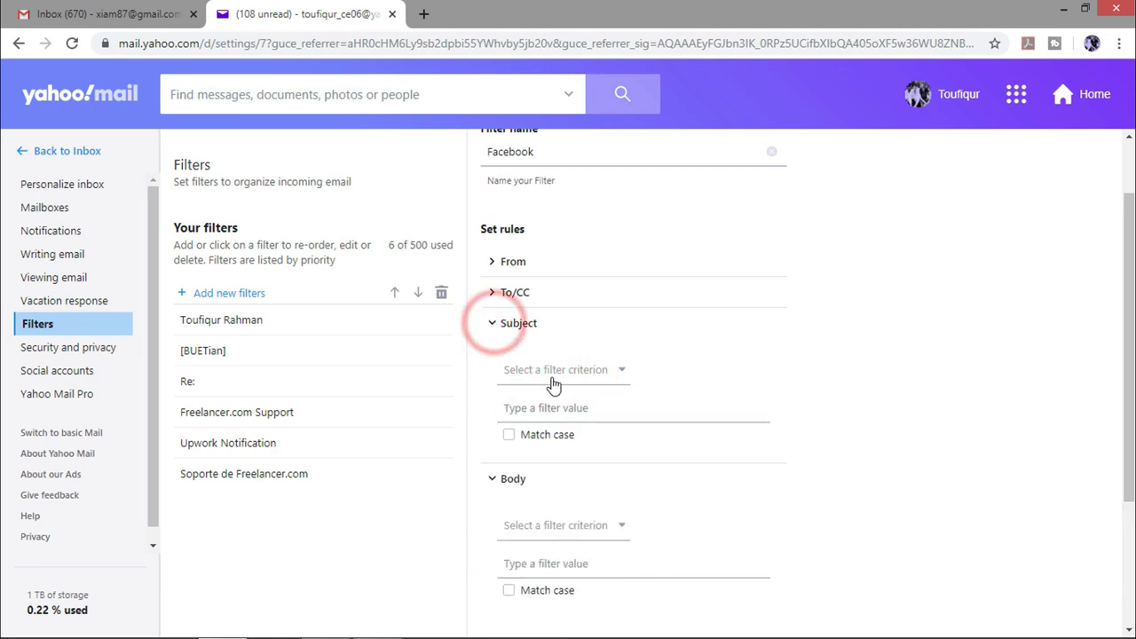
{"action": "left_click", "coordinate": [585, 375]}
{"action": "left_click", "coordinate": [538, 399]}
{"action": "left_click", "coordinate": [539, 407]}
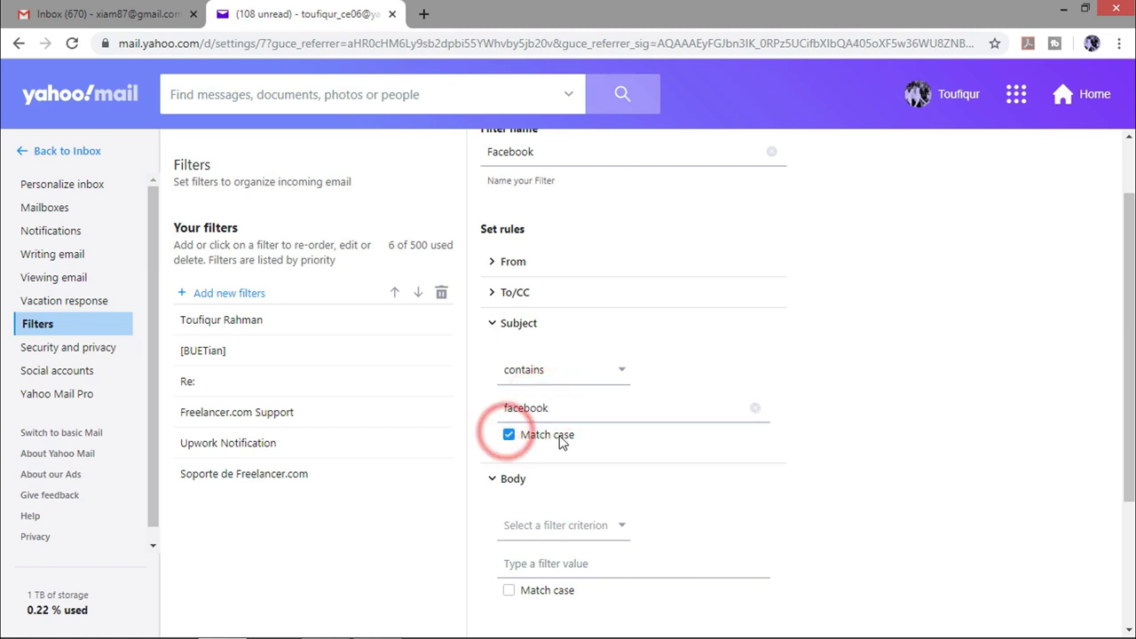
- Set the Body rule to contain 'facebook'
{"action": "left_click", "coordinate": [591, 533]}
{"action": "left_click", "coordinate": [595, 531]}
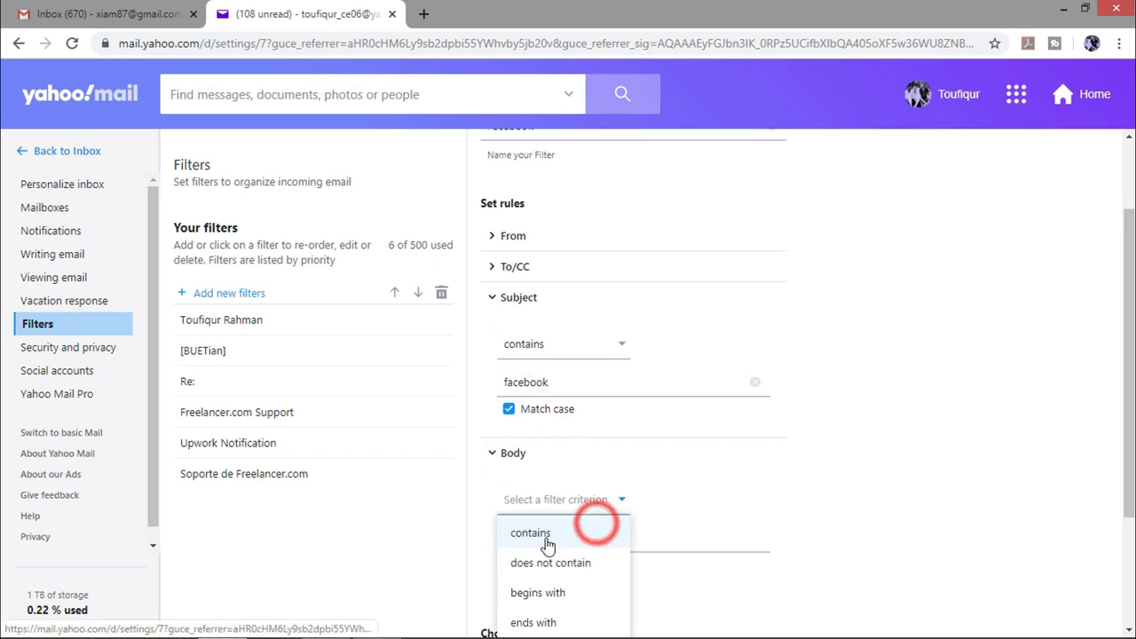
{"action": "left_click", "coordinate": [544, 538]}
{"action": "type", "text": "facebook"}
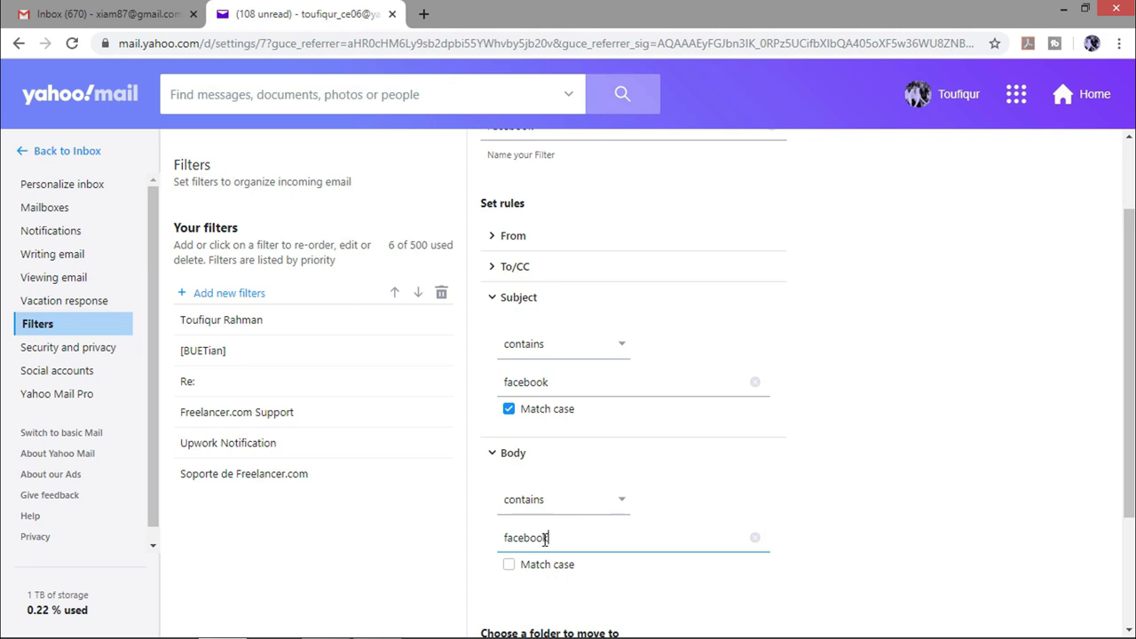
{"action": "scroll", "coordinate": [800, 449], "scroll_direction": "down", "scroll_amount": 2}
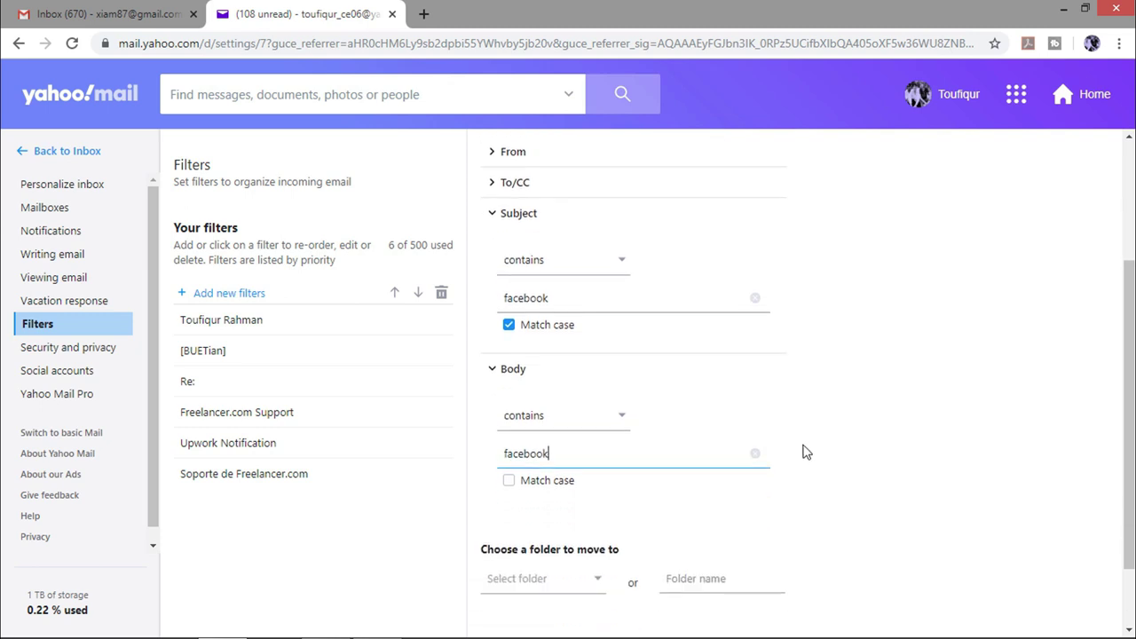
- File matches into the Facebook folder, save the filter, and return to Gmail
{"action": "left_click", "coordinate": [595, 501]}
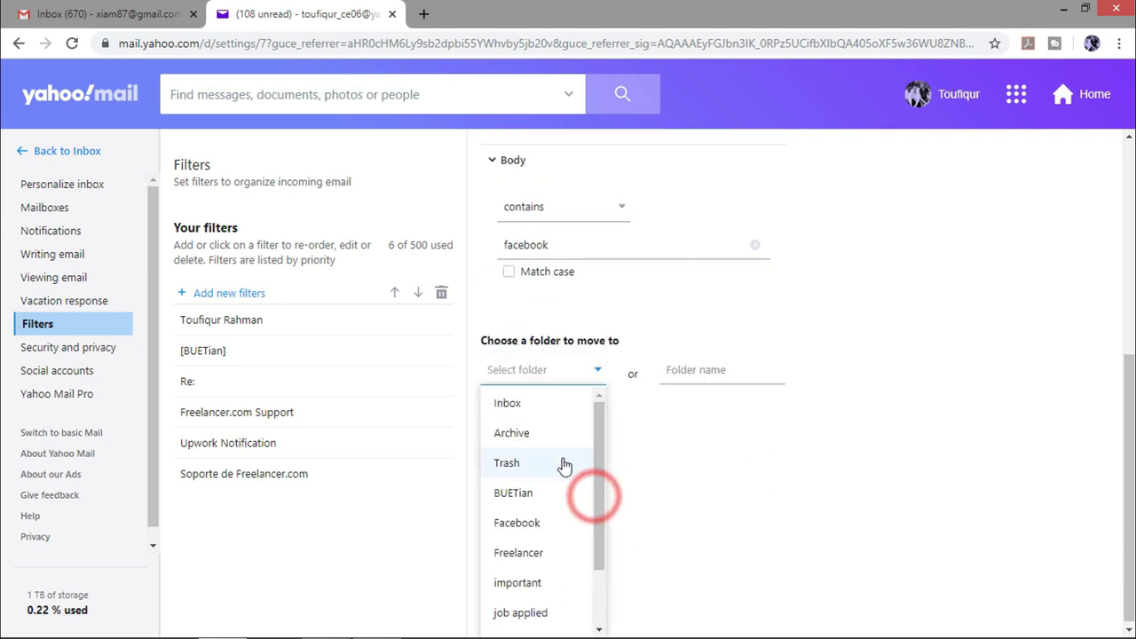
{"action": "left_click", "coordinate": [522, 524]}
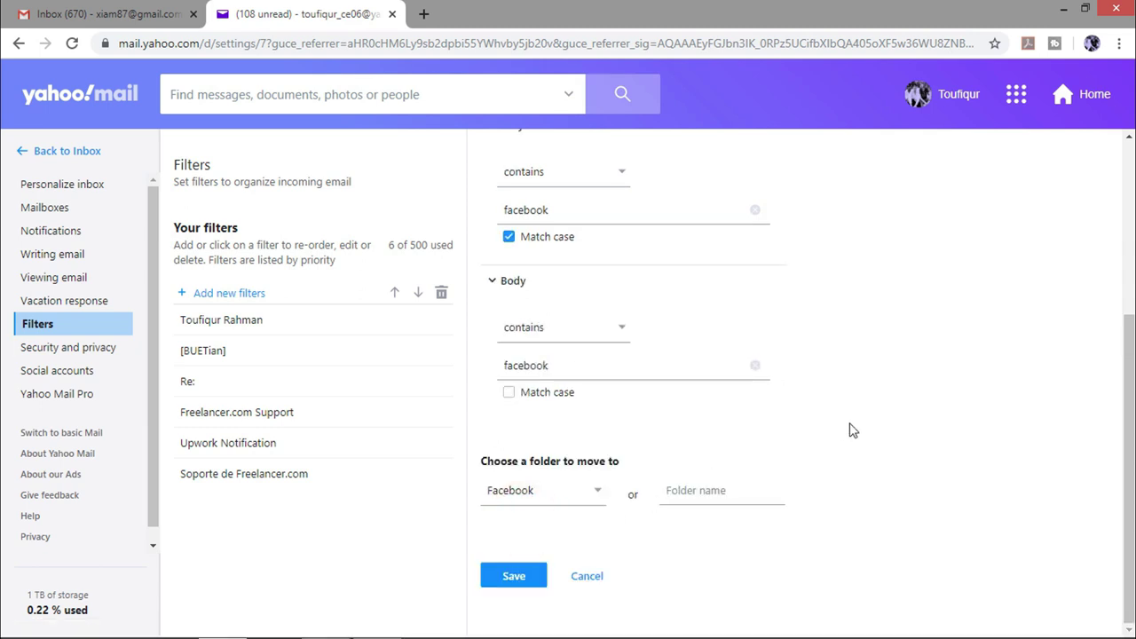
{"action": "left_click", "coordinate": [515, 577]}
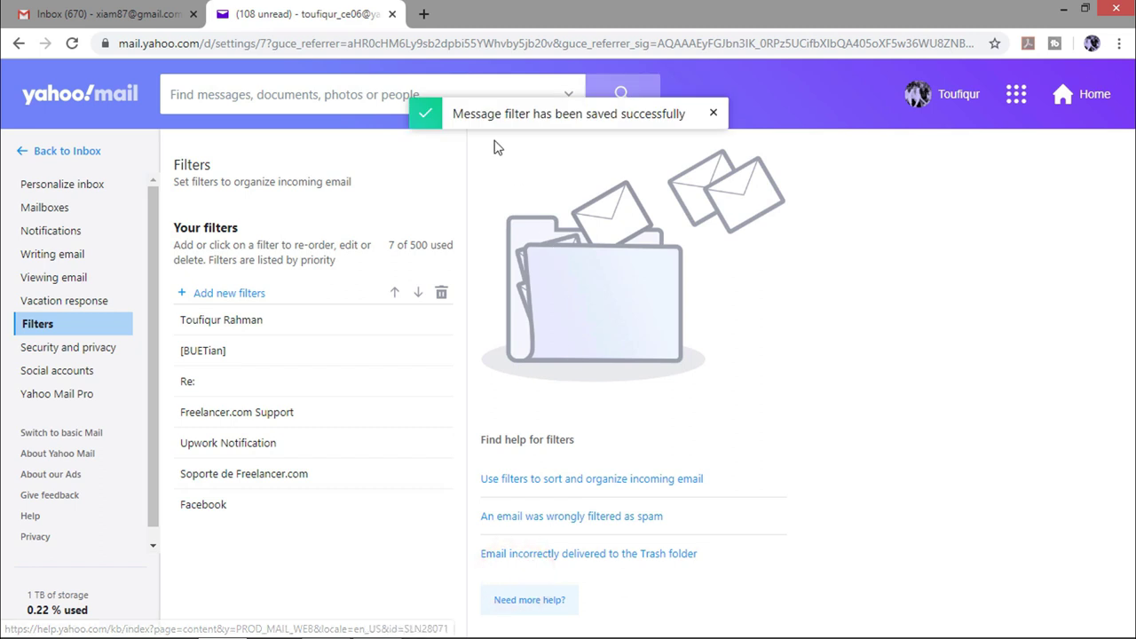
{"action": "left_click", "coordinate": [48, 152]}
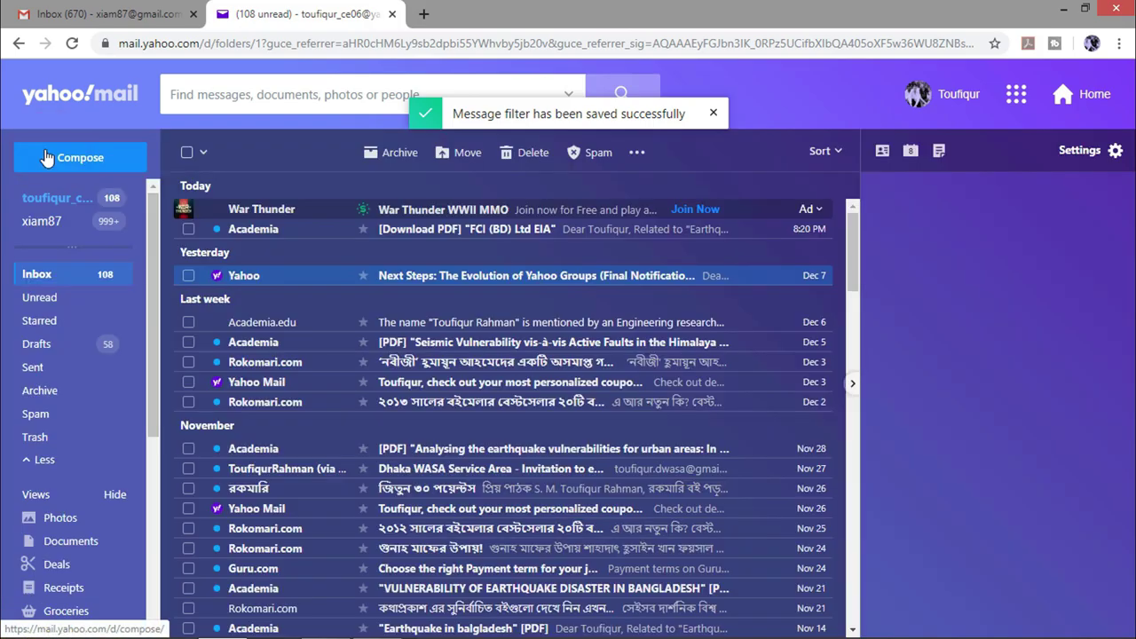
{"action": "left_click", "coordinate": [46, 7]}
- Email the Yahoo contact with subject 'facebook mails!' and body 'facebook mails test!'
{"action": "left_click", "coordinate": [76, 144]}
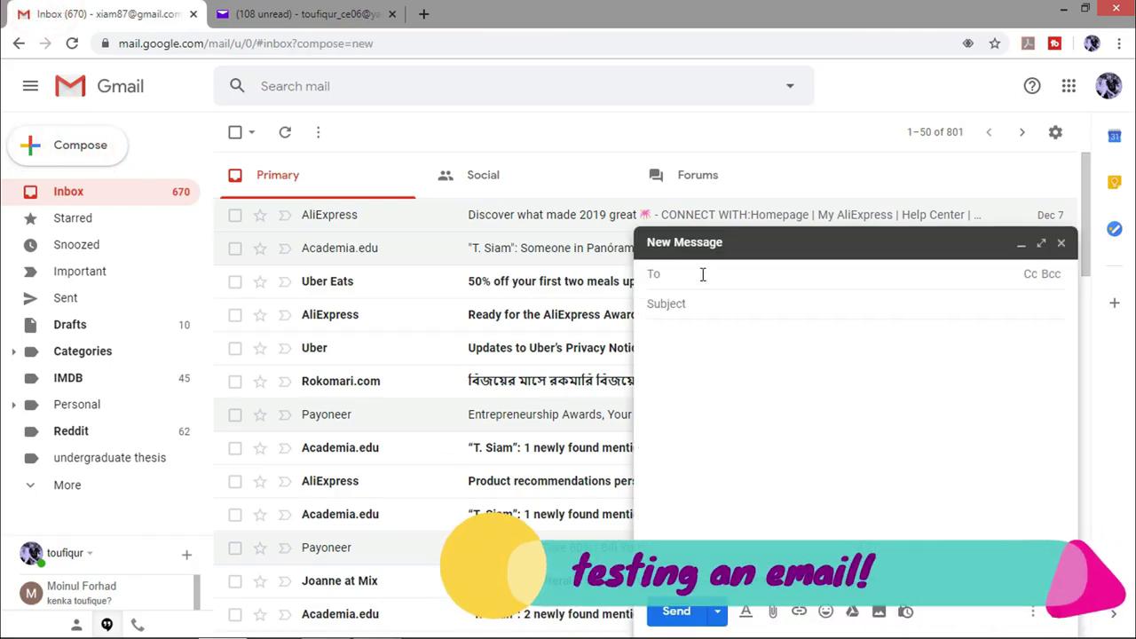
{"action": "type", "text": "toufiqur"}
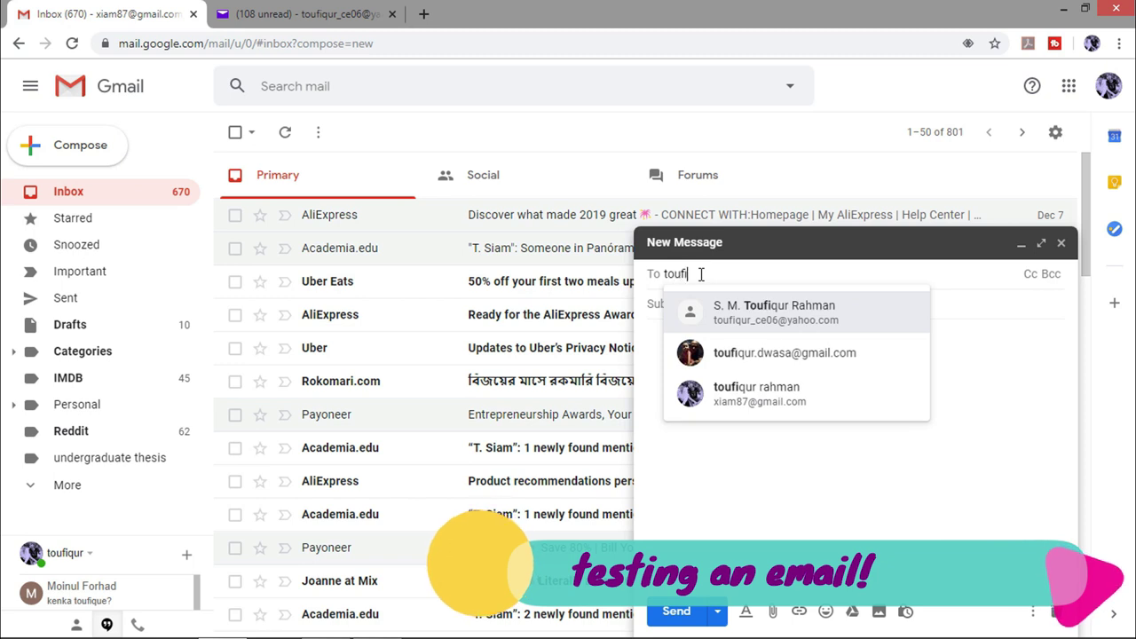
{"action": "left_click", "coordinate": [777, 313]}
{"action": "left_click", "coordinate": [700, 306]}
{"action": "type", "text": "fac"}
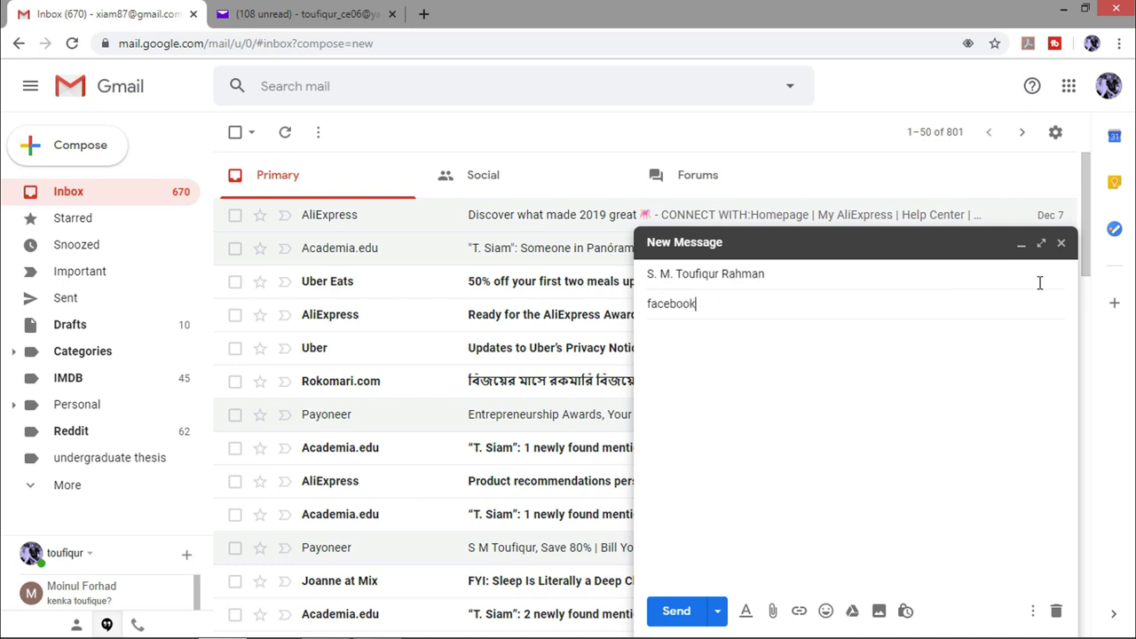
{"action": "type", "text": "ebook mails!"}
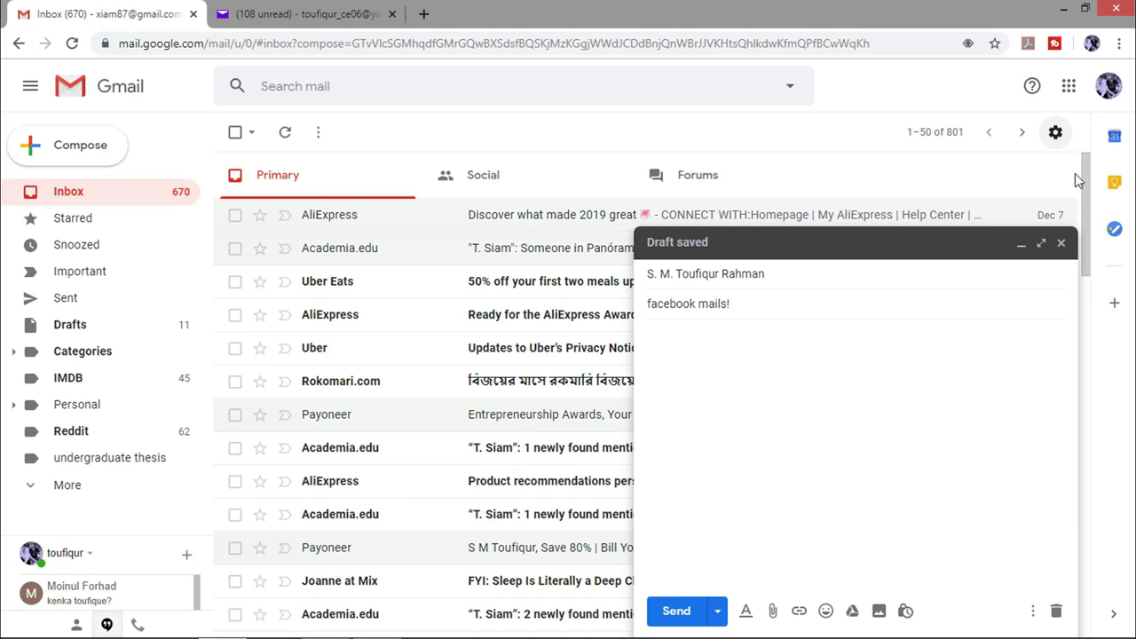
{"action": "left_click", "coordinate": [727, 353]}
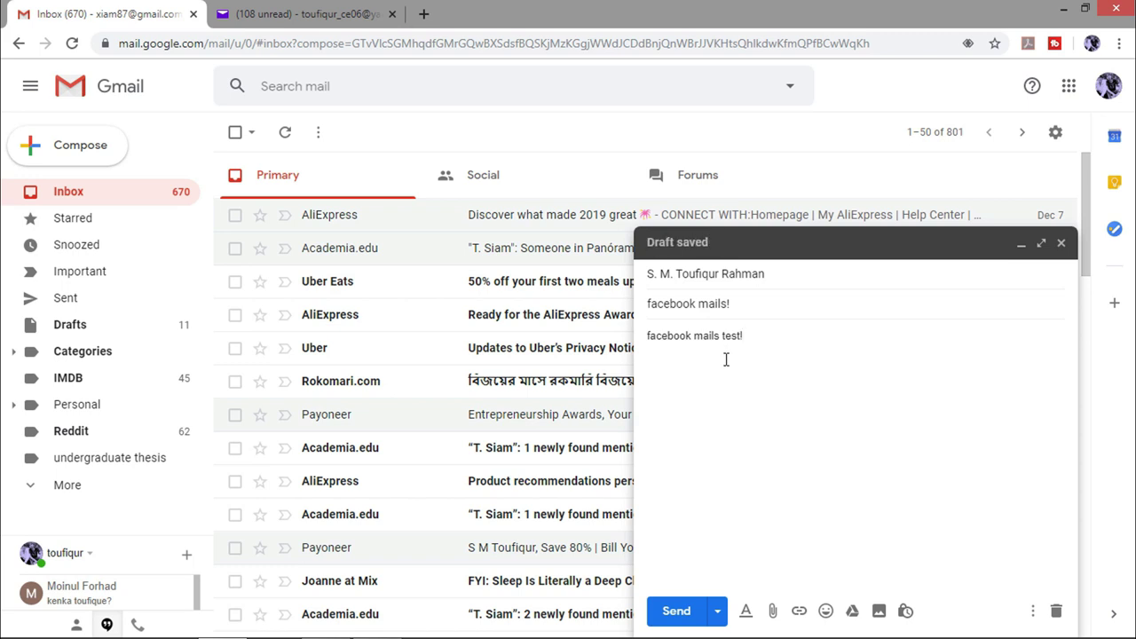
{"action": "left_click", "coordinate": [676, 611]}
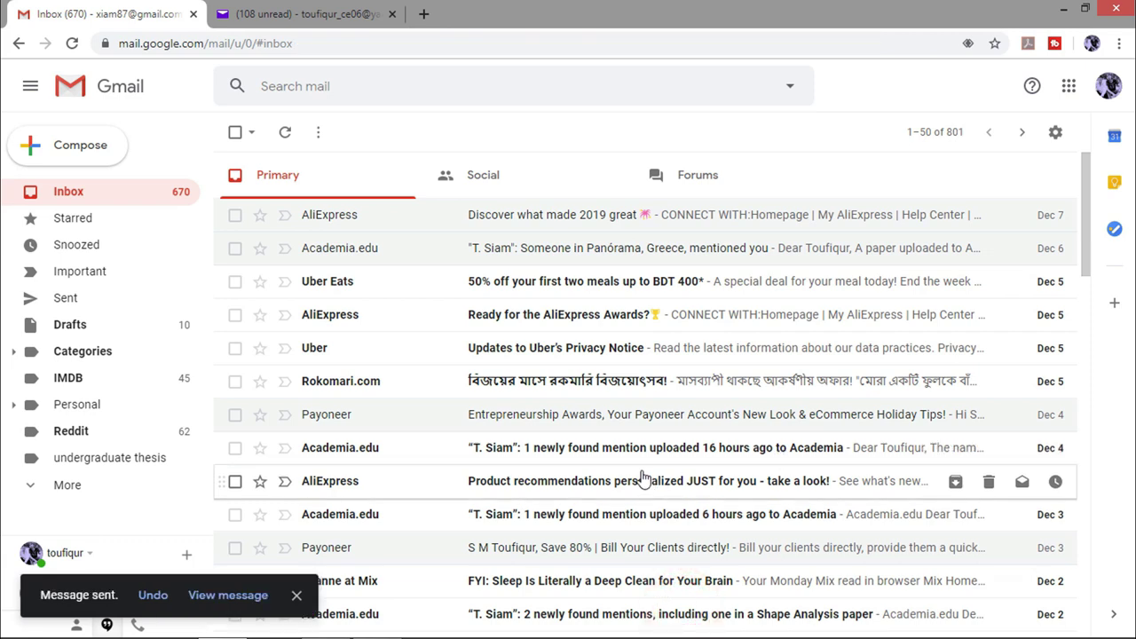
- In Yahoo Mail, open the 'facebook mails!' message in the Facebook folder
{"action": "left_click", "coordinate": [293, 14]}
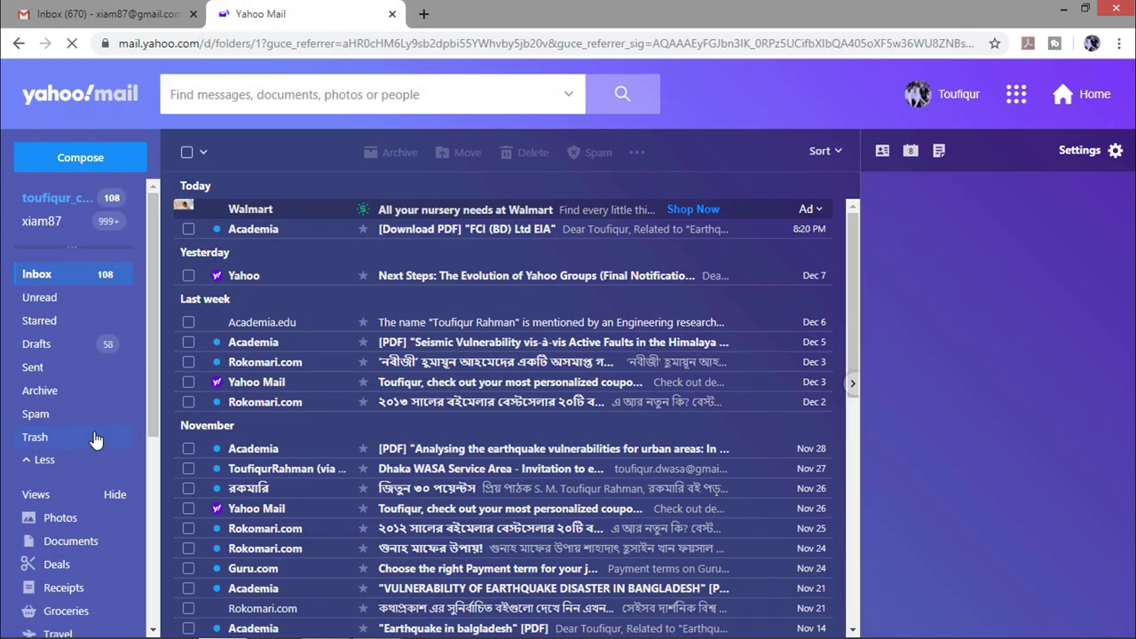
{"action": "scroll", "coordinate": [75, 477], "scroll_direction": "down", "scroll_amount": 4}
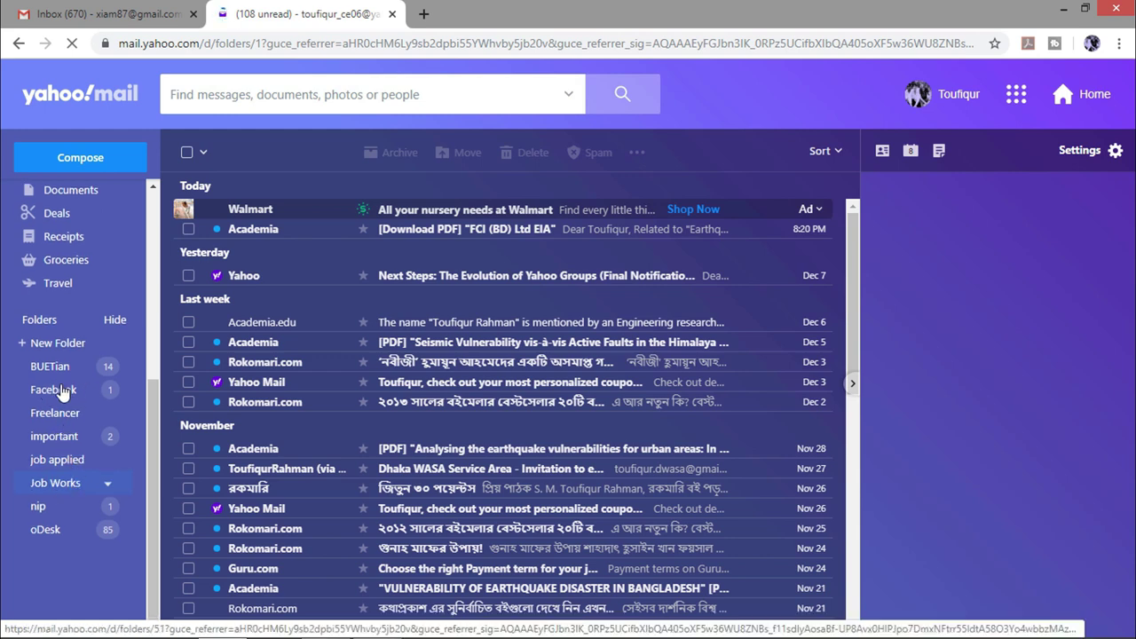
{"action": "left_click", "coordinate": [49, 392]}
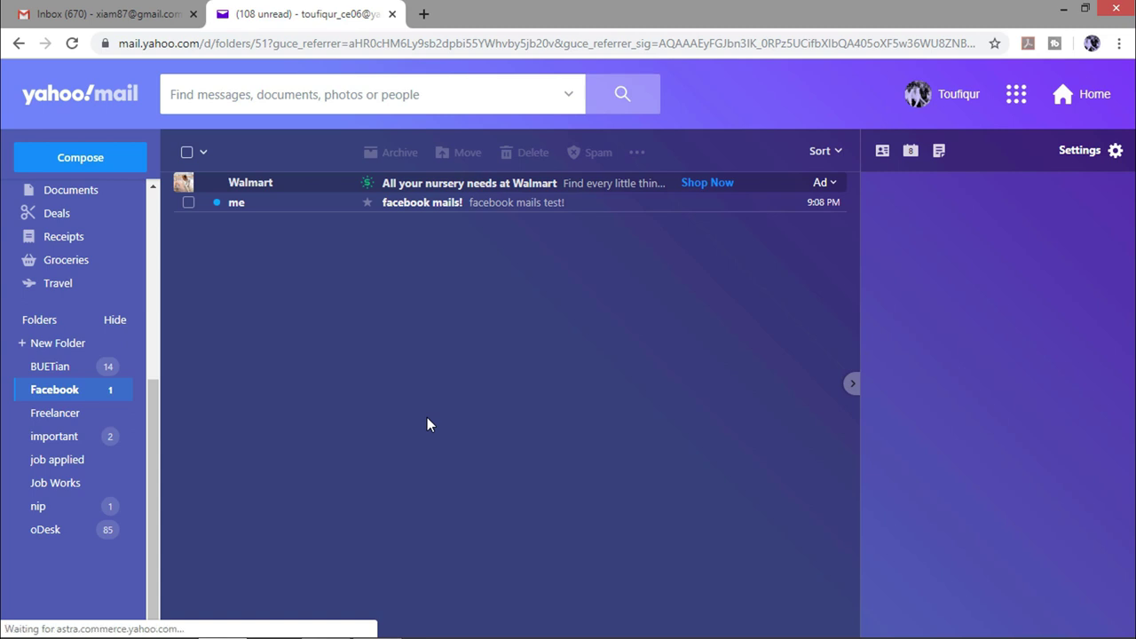
{"action": "left_click", "coordinate": [424, 203]}
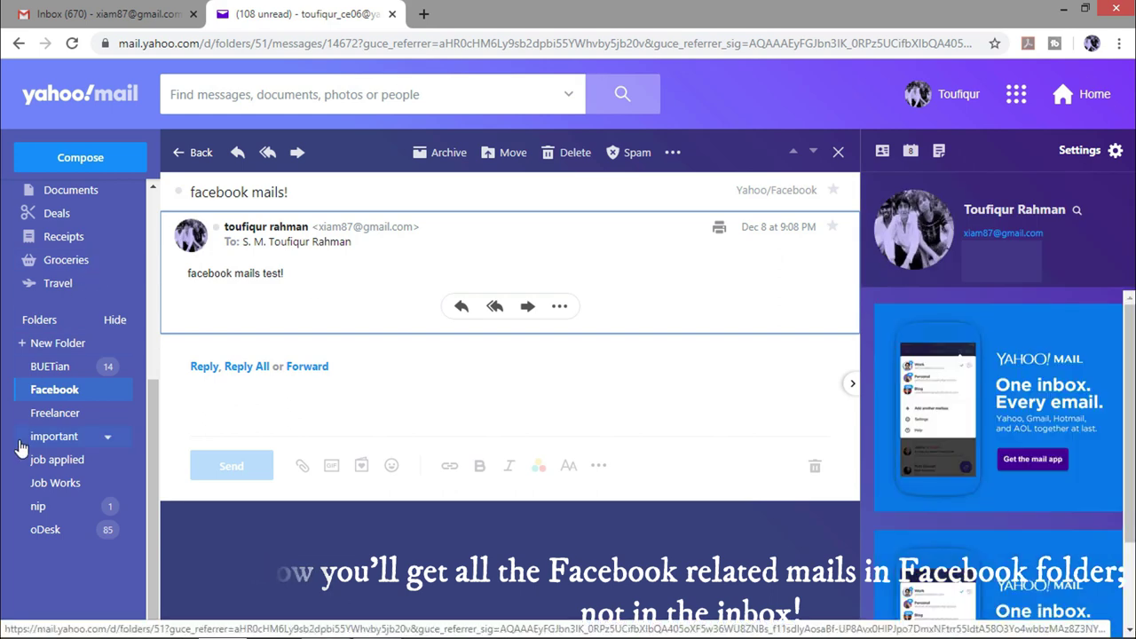
- Confirm the Inbox lacks the test message, then reopen it from the Facebook folder
{"action": "scroll", "coordinate": [20, 448], "scroll_direction": "up", "scroll_amount": 4}
{"action": "left_click", "coordinate": [49, 197]}
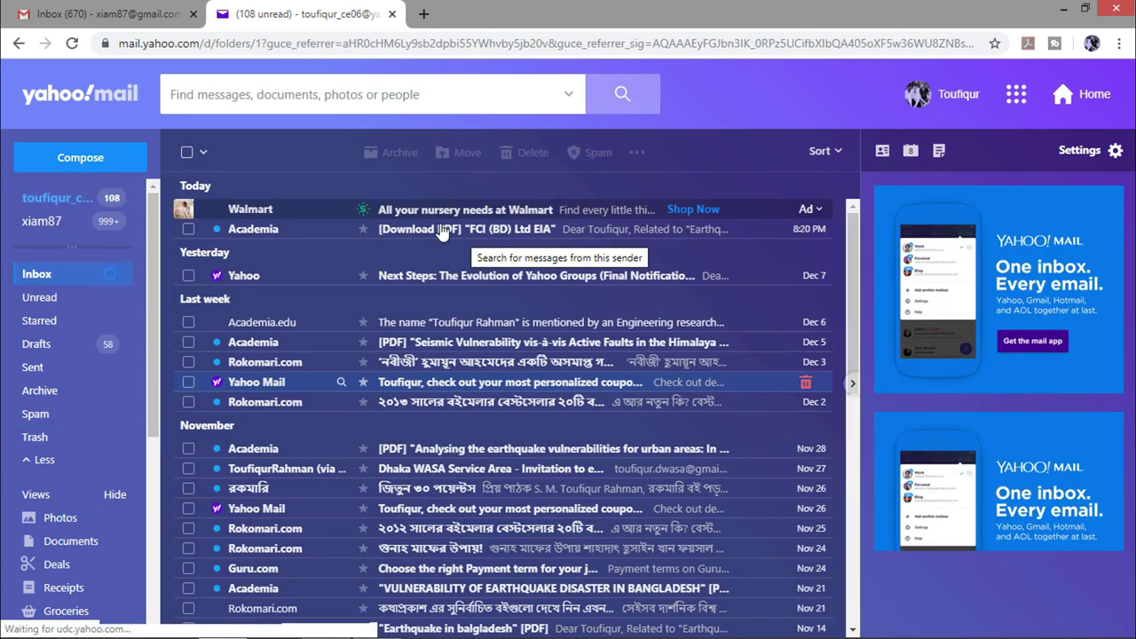
{"action": "scroll", "coordinate": [69, 551], "scroll_direction": "down", "scroll_amount": 3}
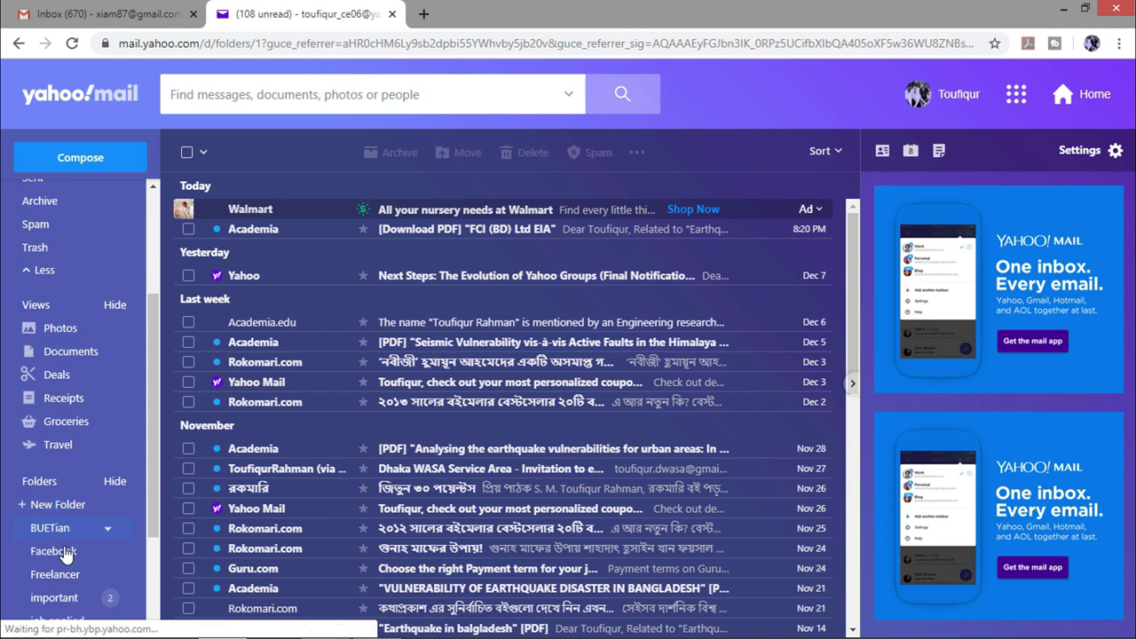
{"action": "scroll", "coordinate": [69, 550], "scroll_direction": "down", "scroll_amount": 2}
{"action": "left_click", "coordinate": [55, 407]}
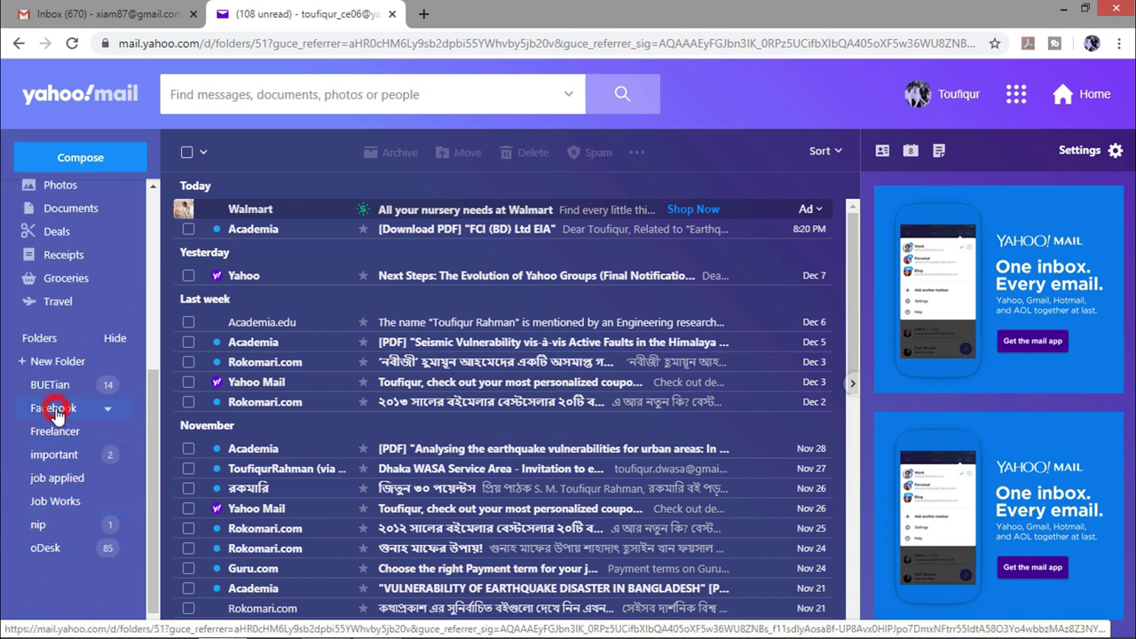
{"action": "left_click", "coordinate": [439, 206]}
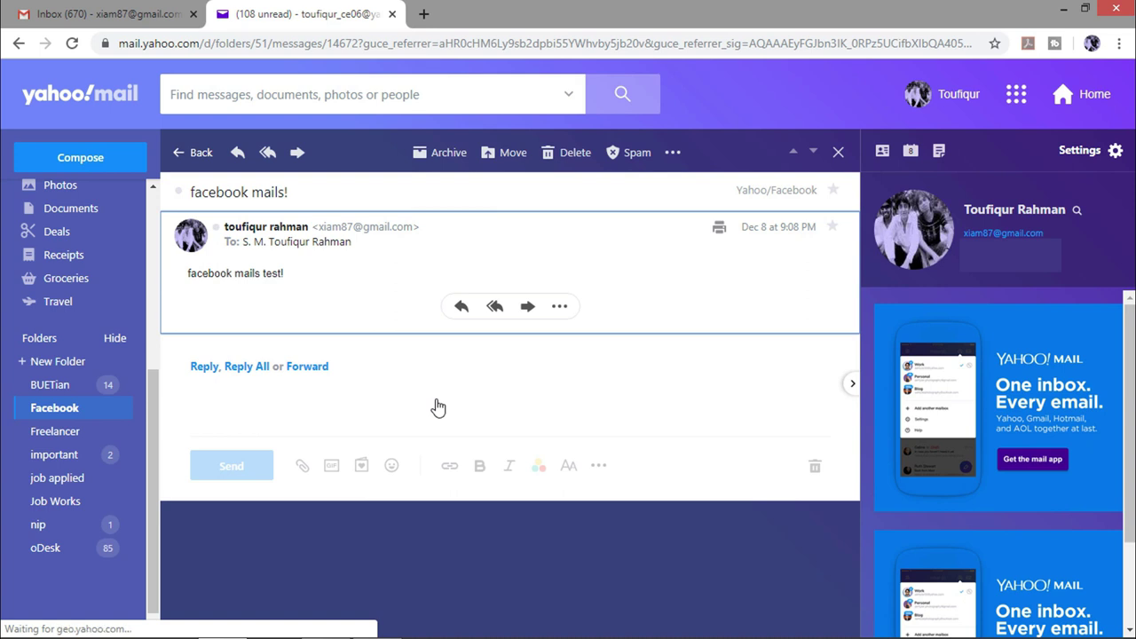